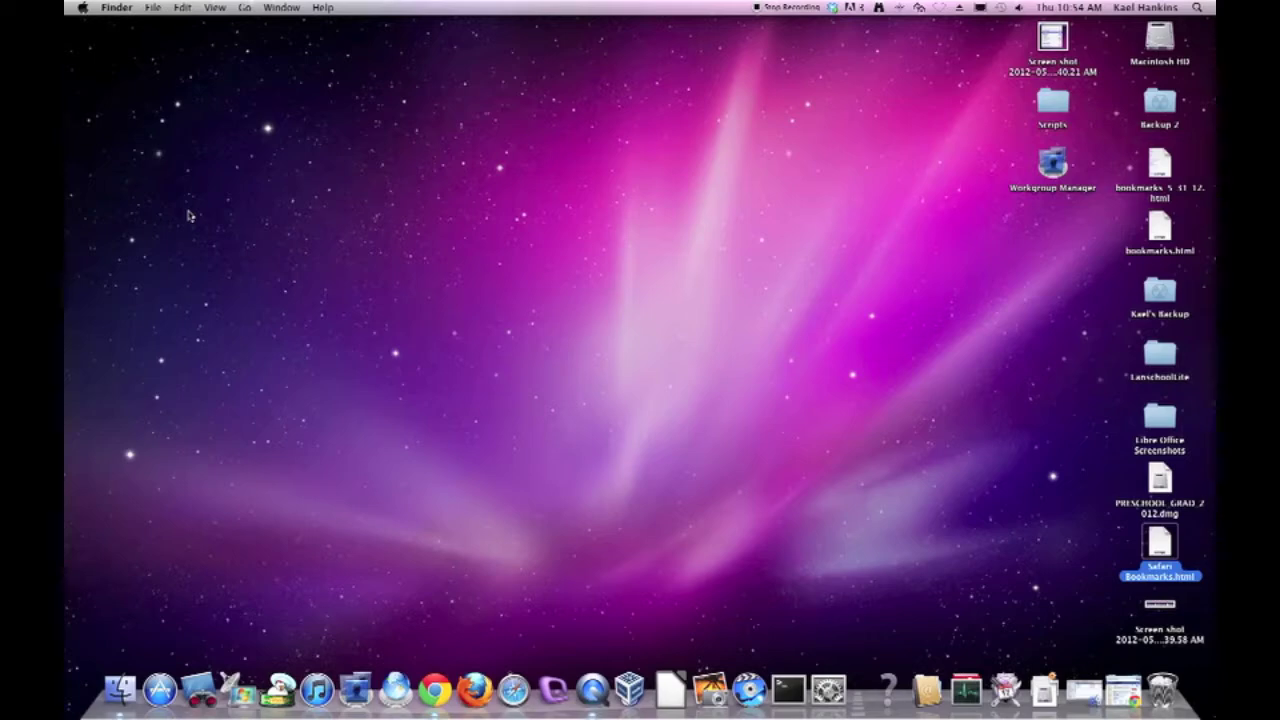
Open ccaschools.org in Chrome and log in to the staff IMail Web Messaging.
{"action": "left_click", "coordinate": [434, 686]}
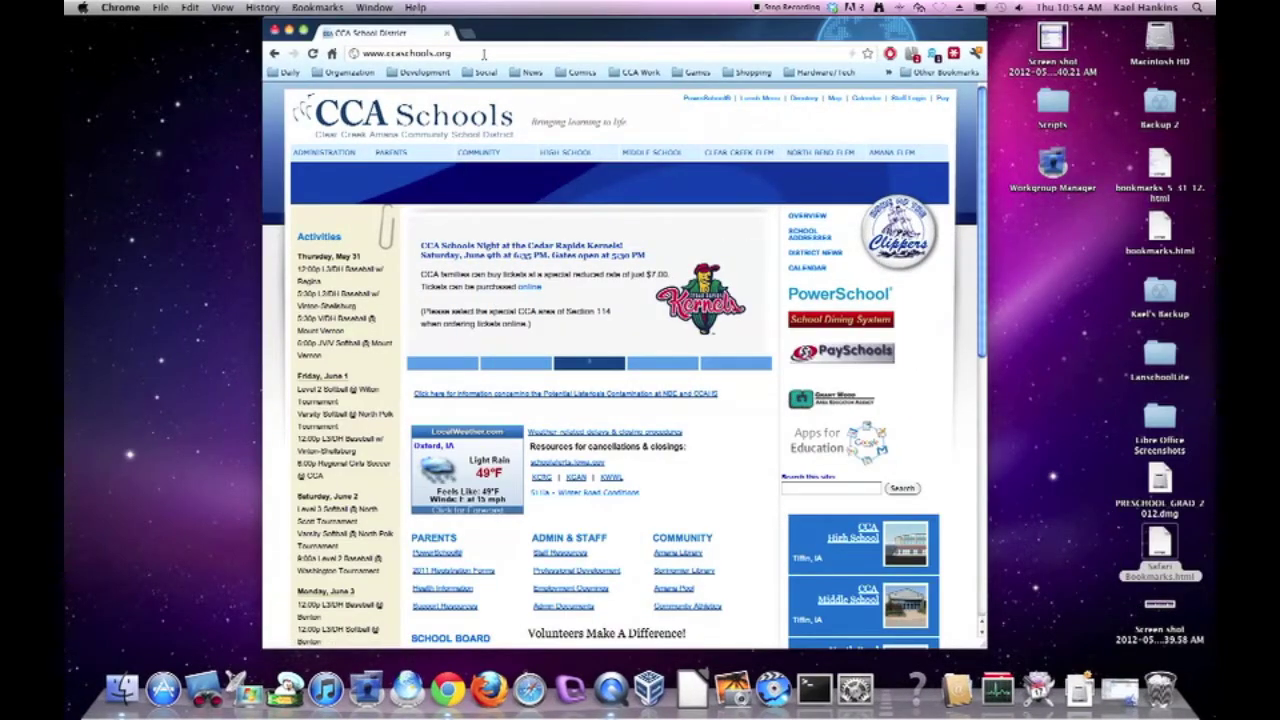
{"action": "left_click", "coordinate": [483, 54]}
{"action": "left_click", "coordinate": [508, 56]}
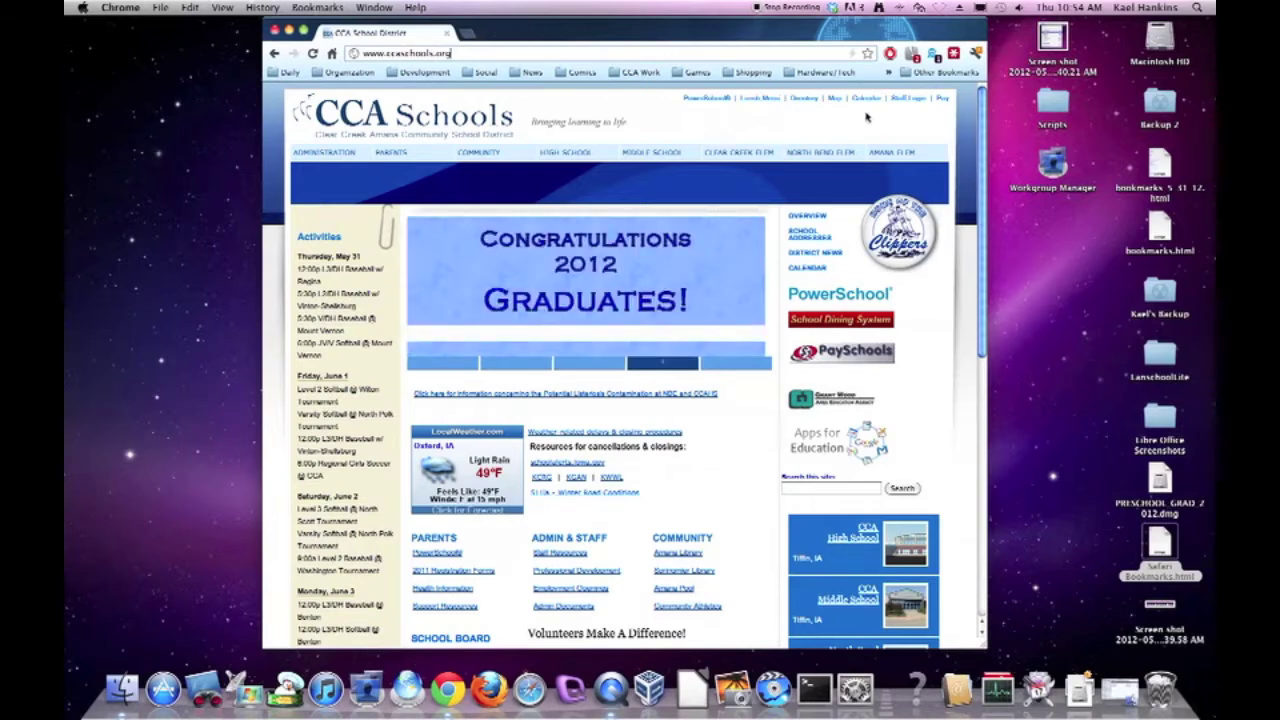
{"action": "left_click", "coordinate": [910, 98]}
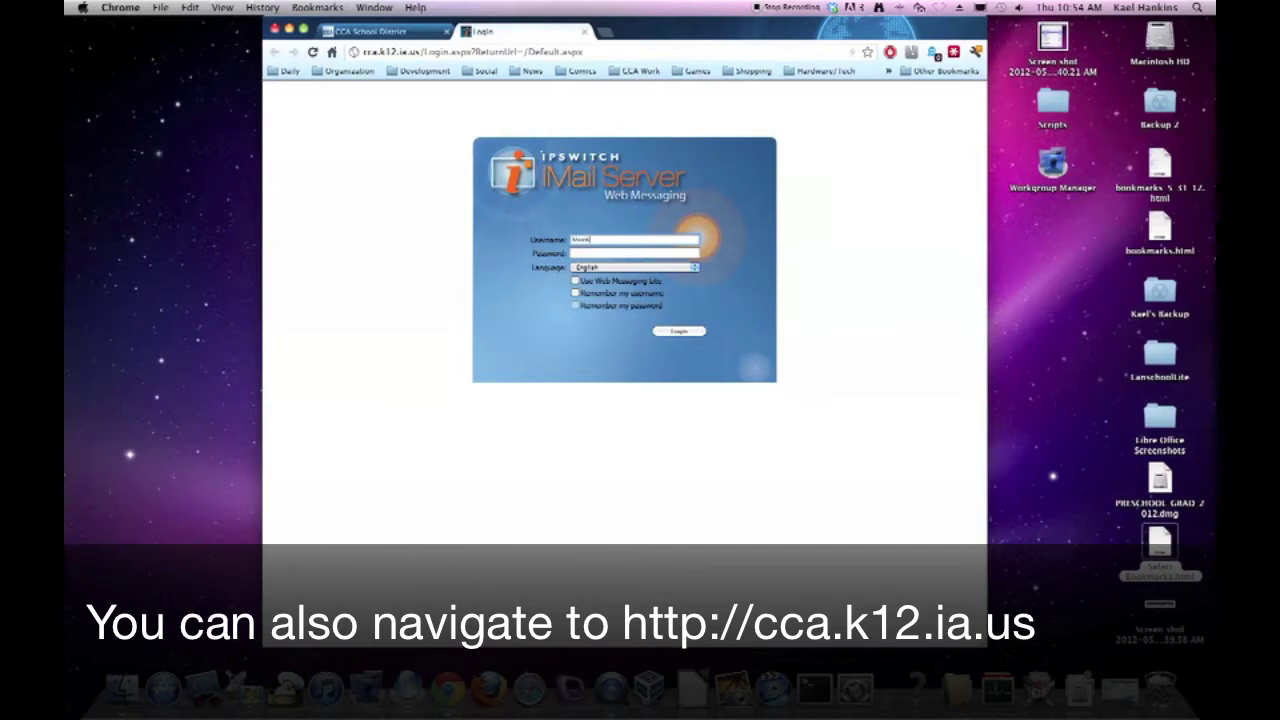
{"action": "key", "text": "Tab"}
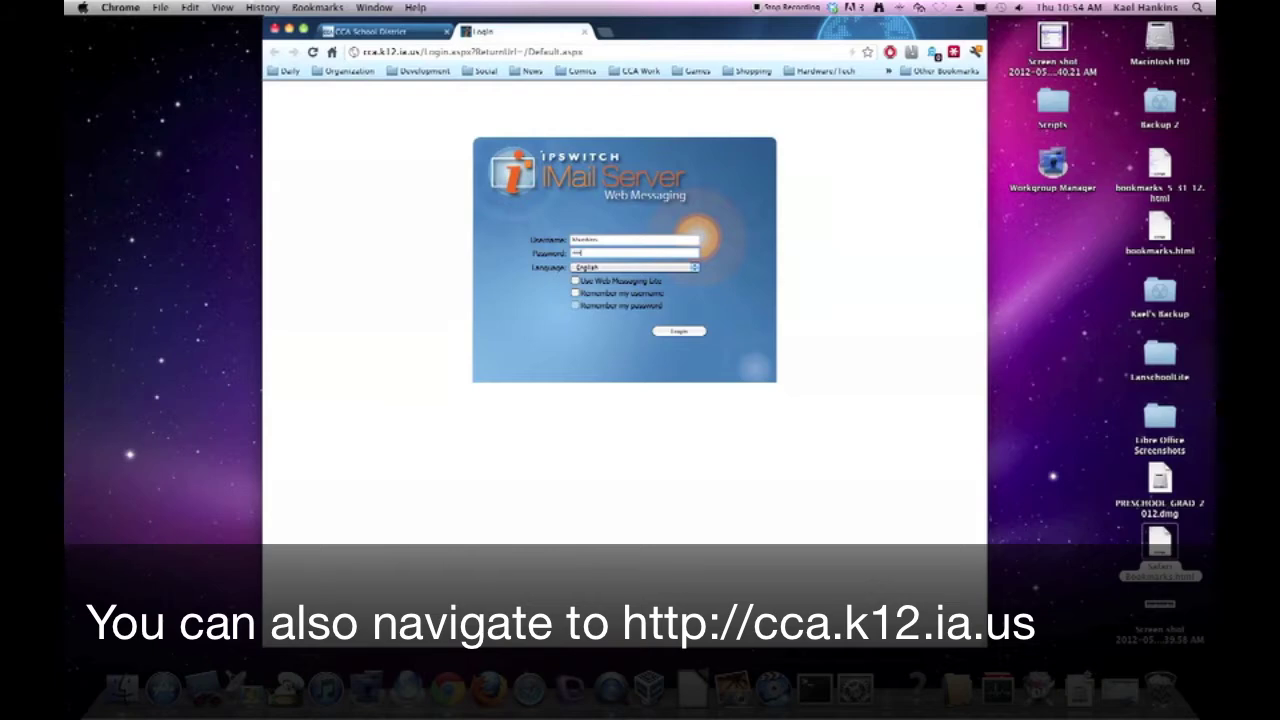
{"action": "key", "text": "Return"}
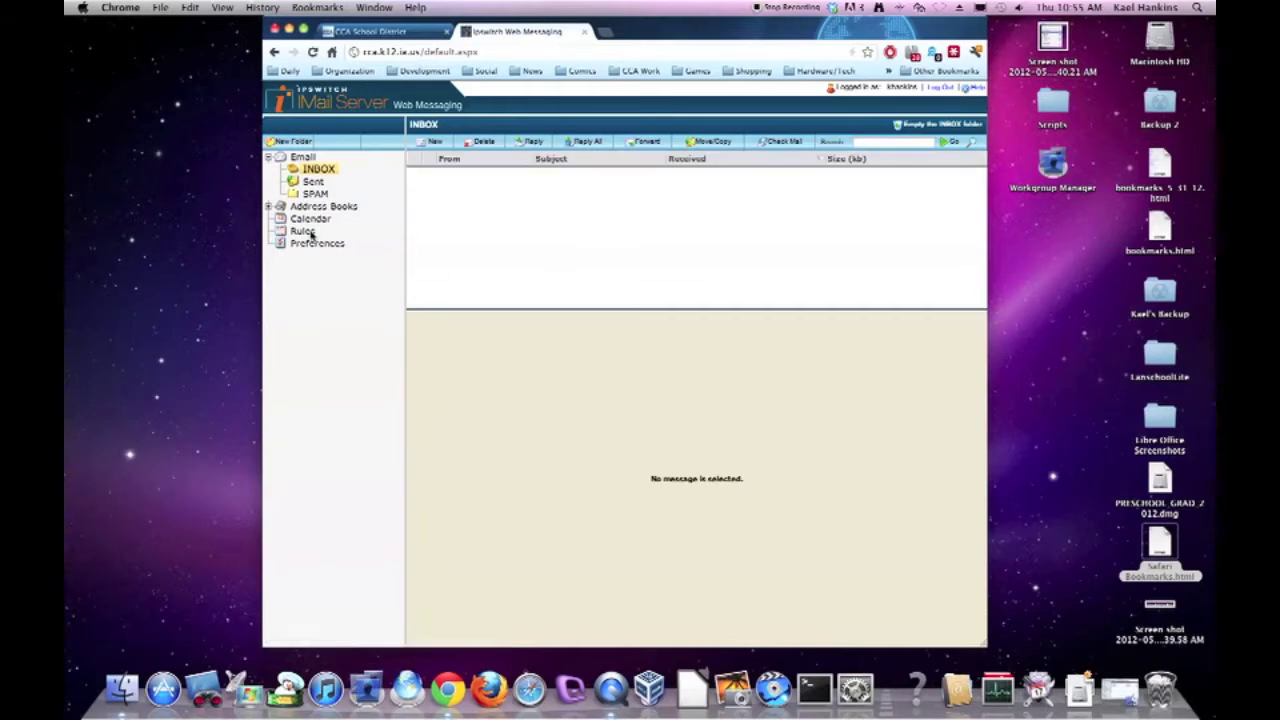
Create a new mail rule named 'Forward to Gmail' and begin adding a condition.
{"action": "left_click", "coordinate": [309, 231]}
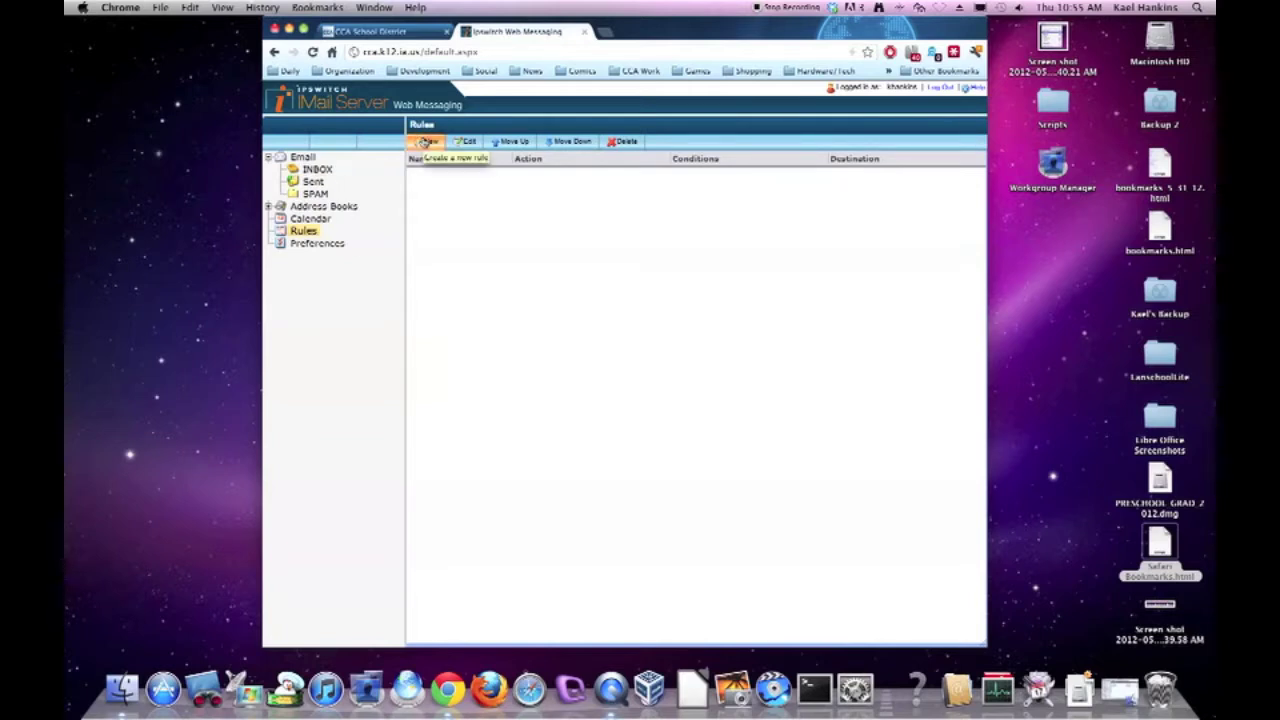
{"action": "left_click", "coordinate": [425, 143]}
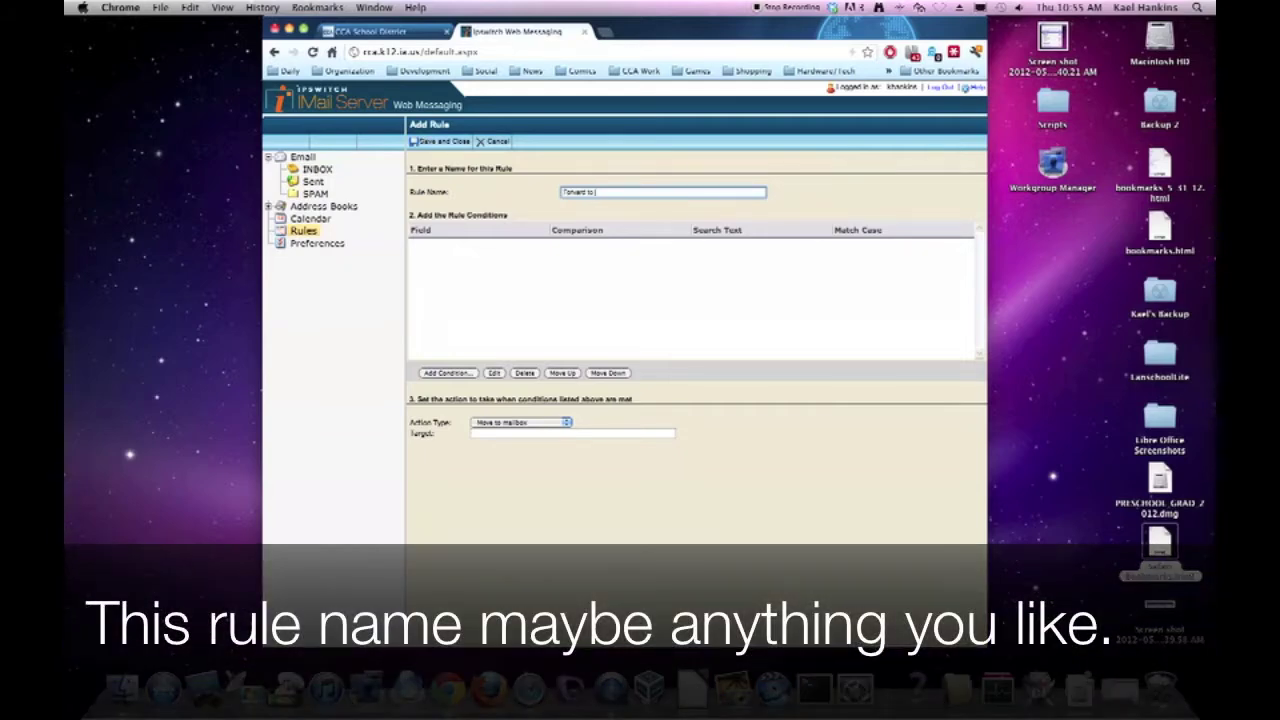
{"action": "left_click", "coordinate": [515, 319]}
{"action": "left_click", "coordinate": [447, 373]}
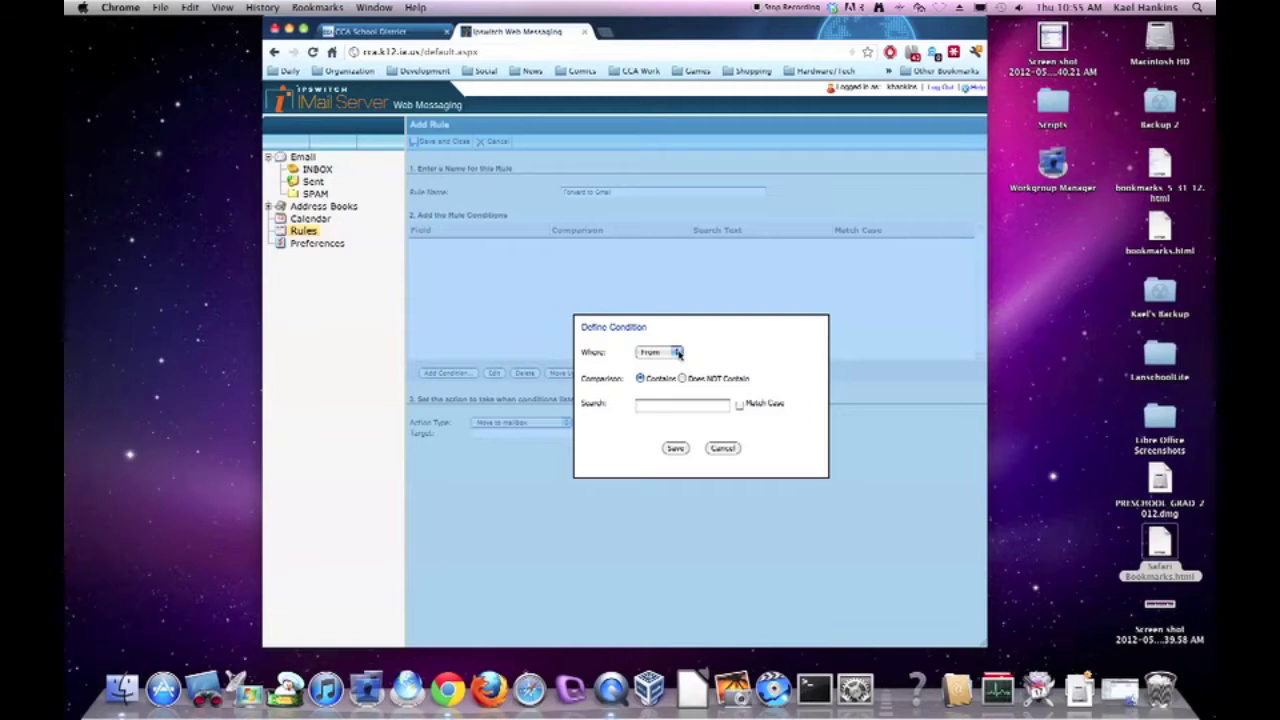
Add a To Address condition containing '@', without match case, and save it.
{"action": "left_click", "coordinate": [677, 353]}
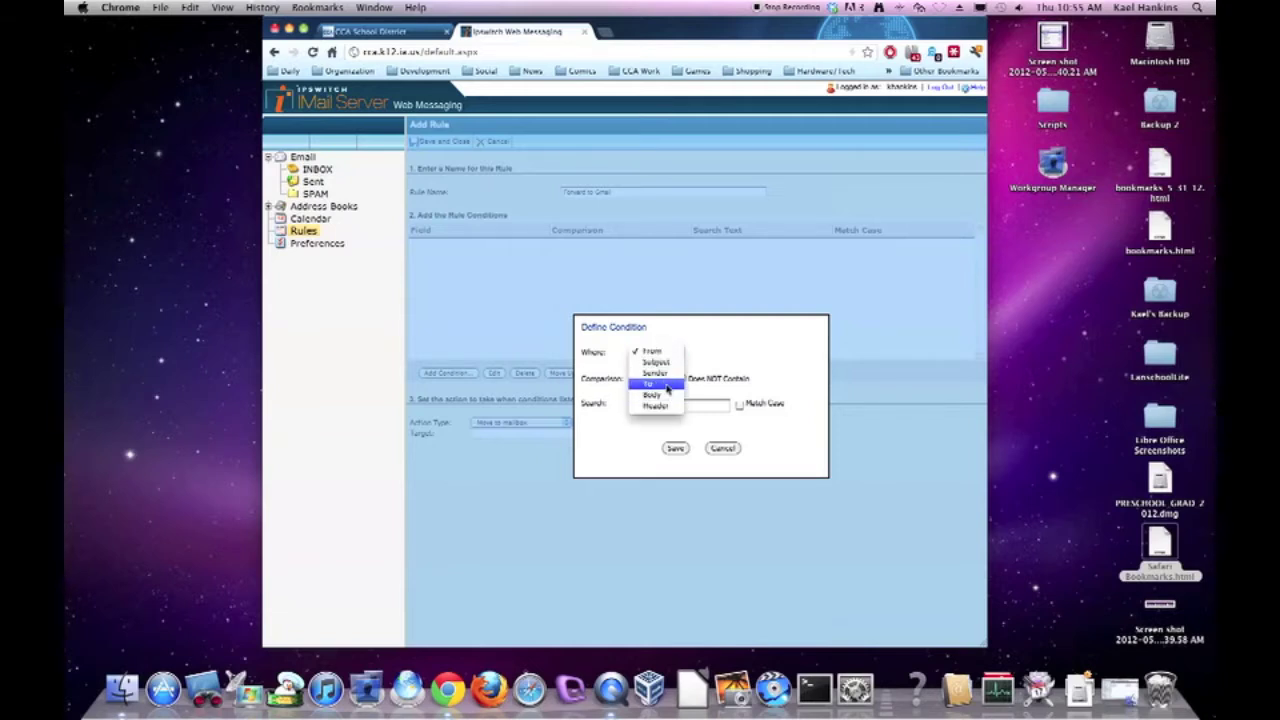
{"action": "left_click", "coordinate": [667, 386]}
{"action": "left_click", "coordinate": [658, 407]}
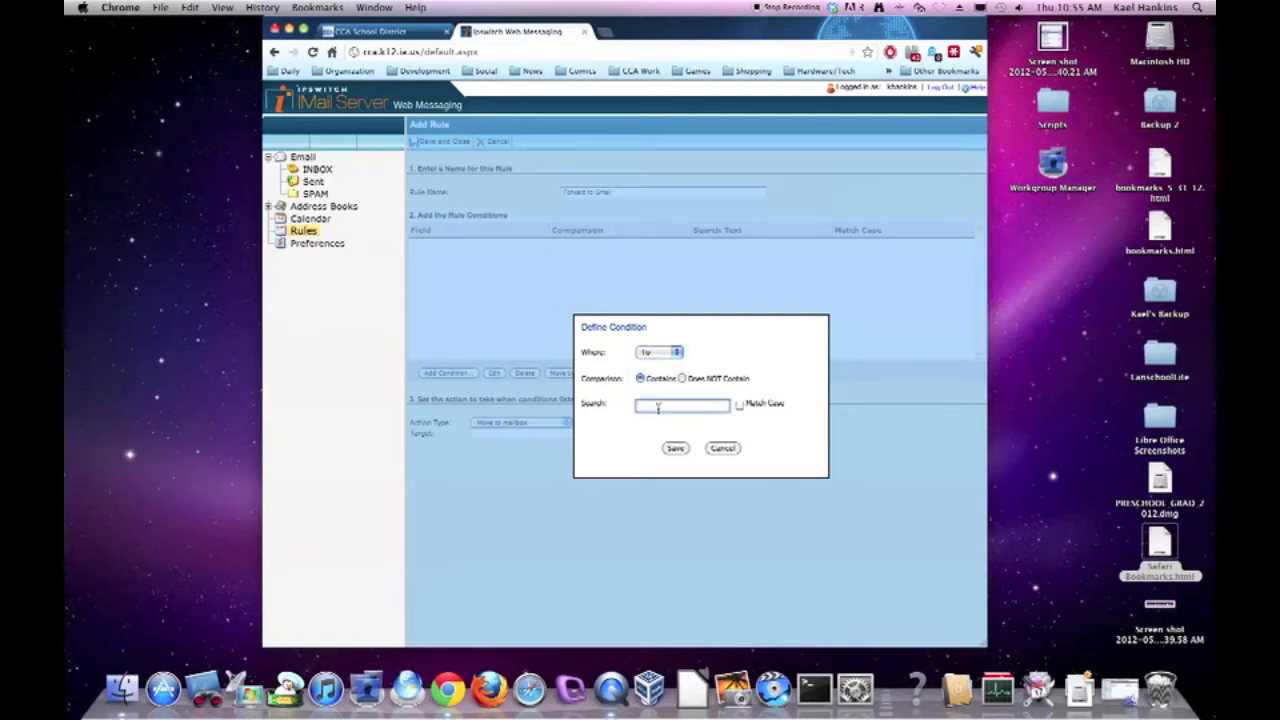
{"action": "type", "text": "g"}
{"action": "left_click", "coordinate": [676, 449]}
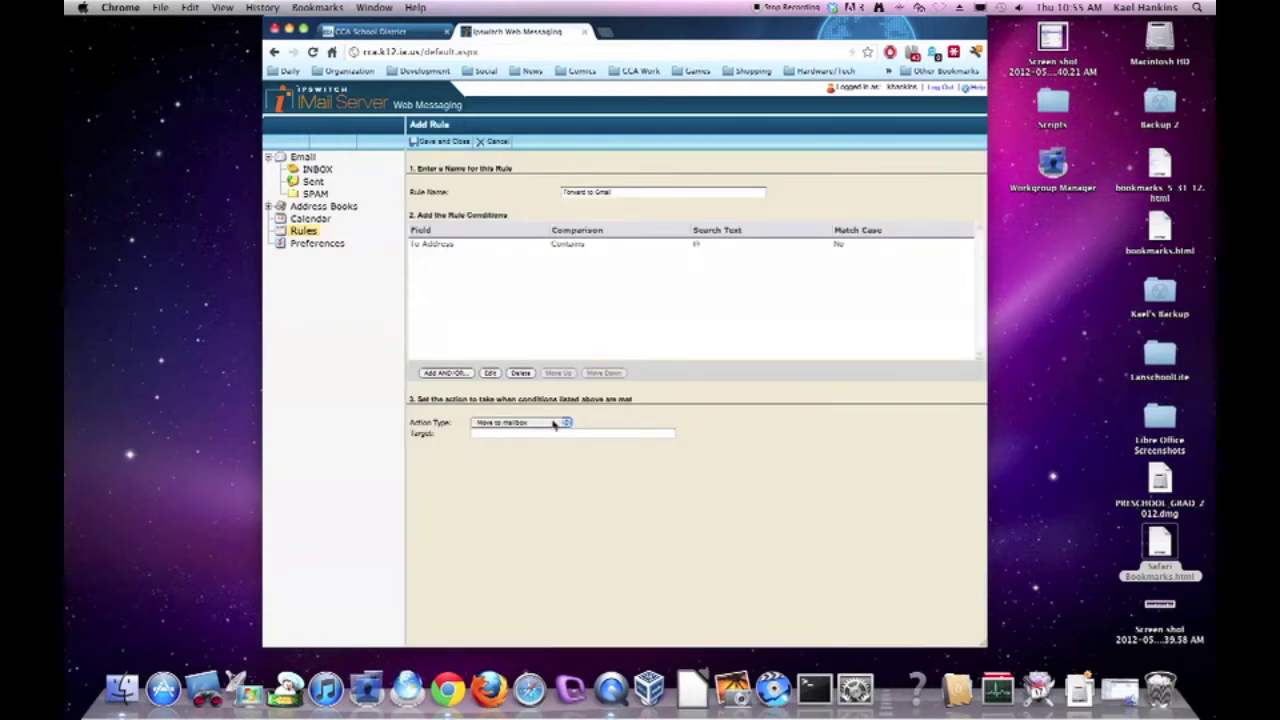
Set the rule's action to Forward to the new ccaschools.org address and save the rule.
{"action": "left_click", "coordinate": [553, 424]}
{"action": "left_click", "coordinate": [555, 430]}
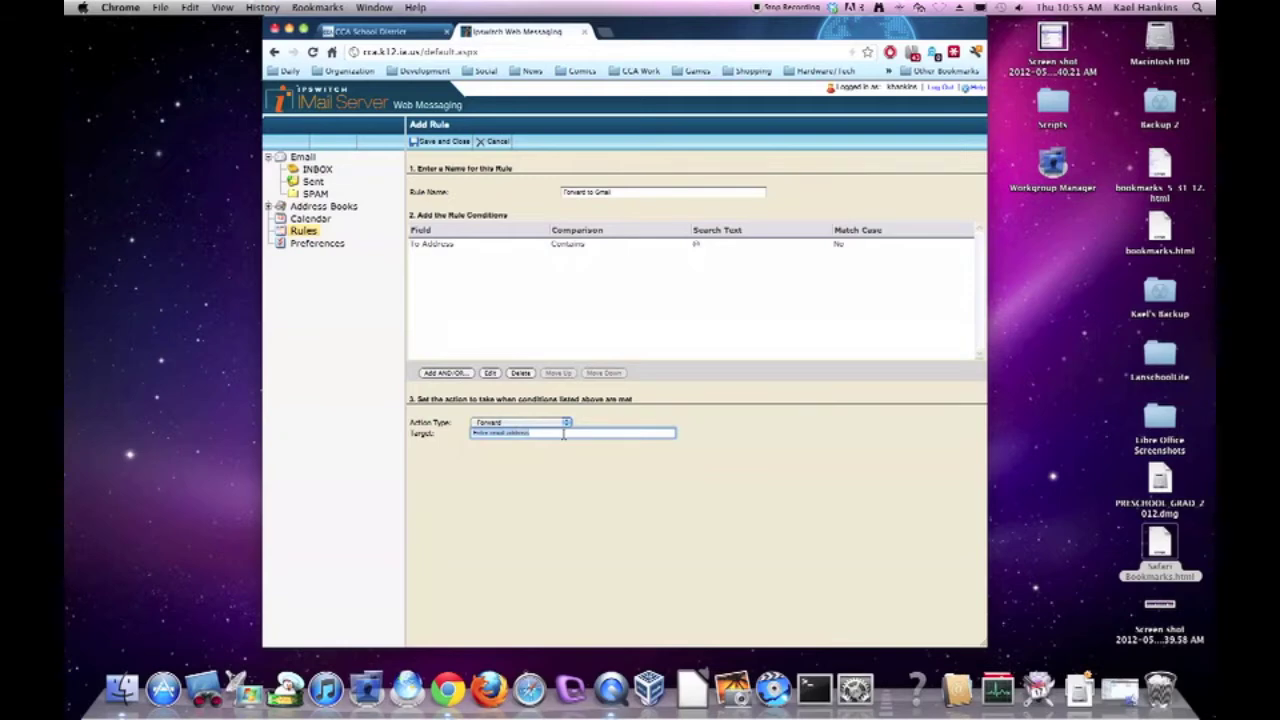
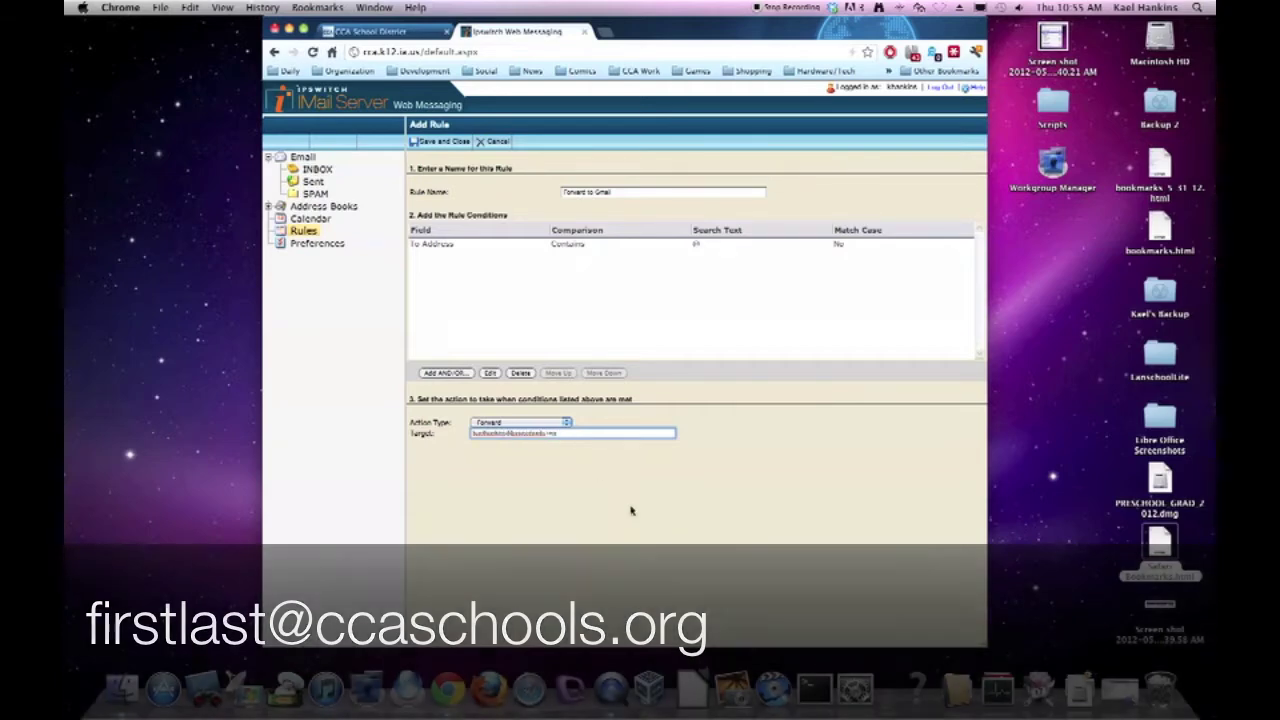
{"action": "left_click", "coordinate": [441, 142]}
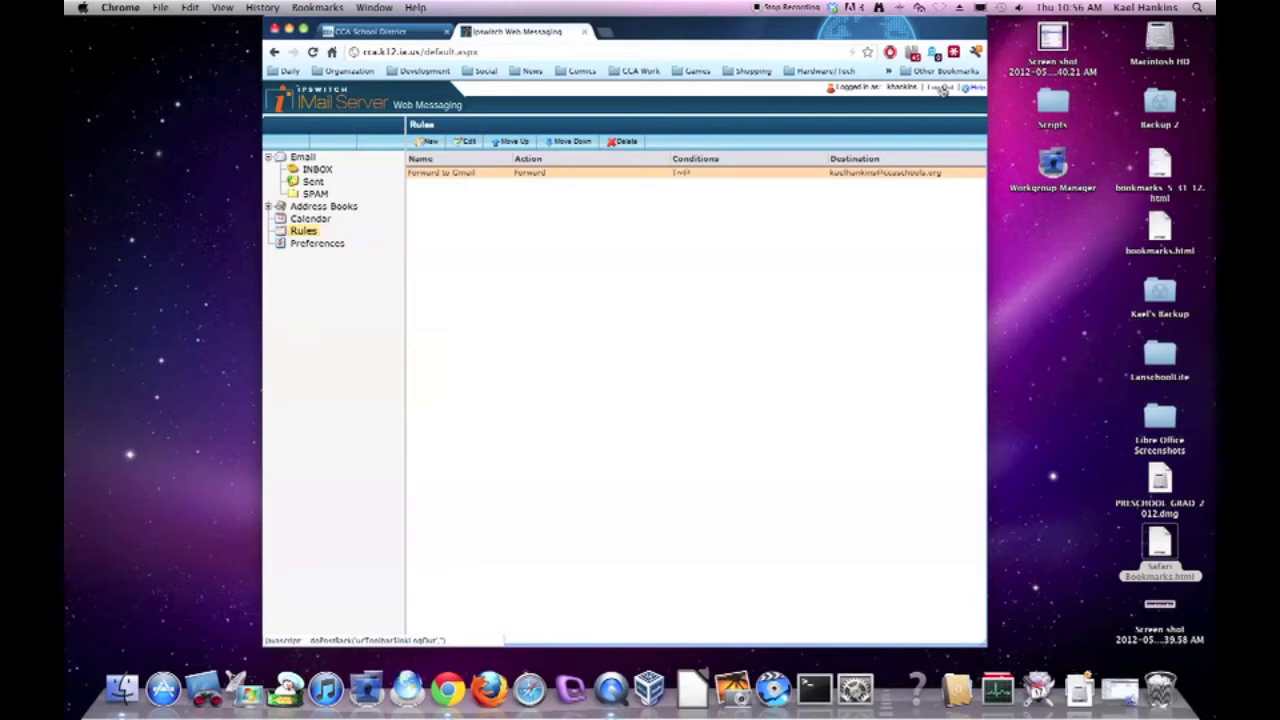
Log out of webmail and sign in to Google Apps for Education with the corrected username.
{"action": "left_click", "coordinate": [942, 90]}
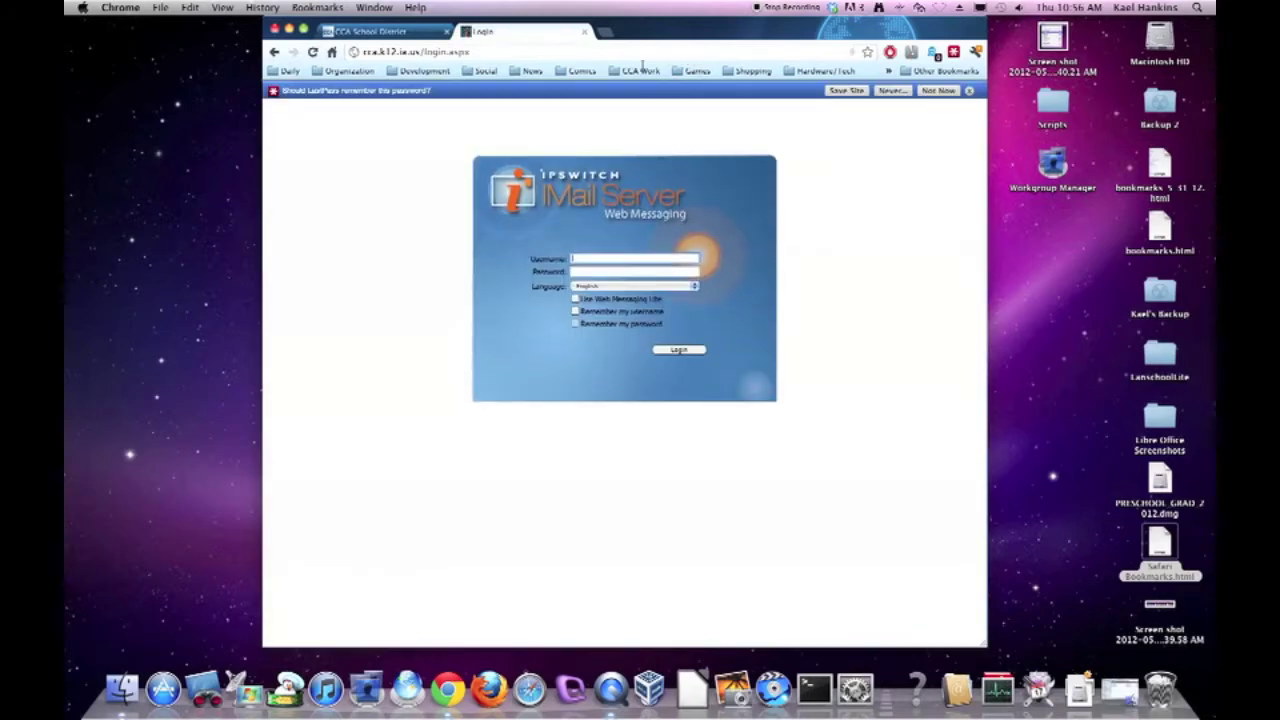
{"action": "left_click", "coordinate": [585, 33]}
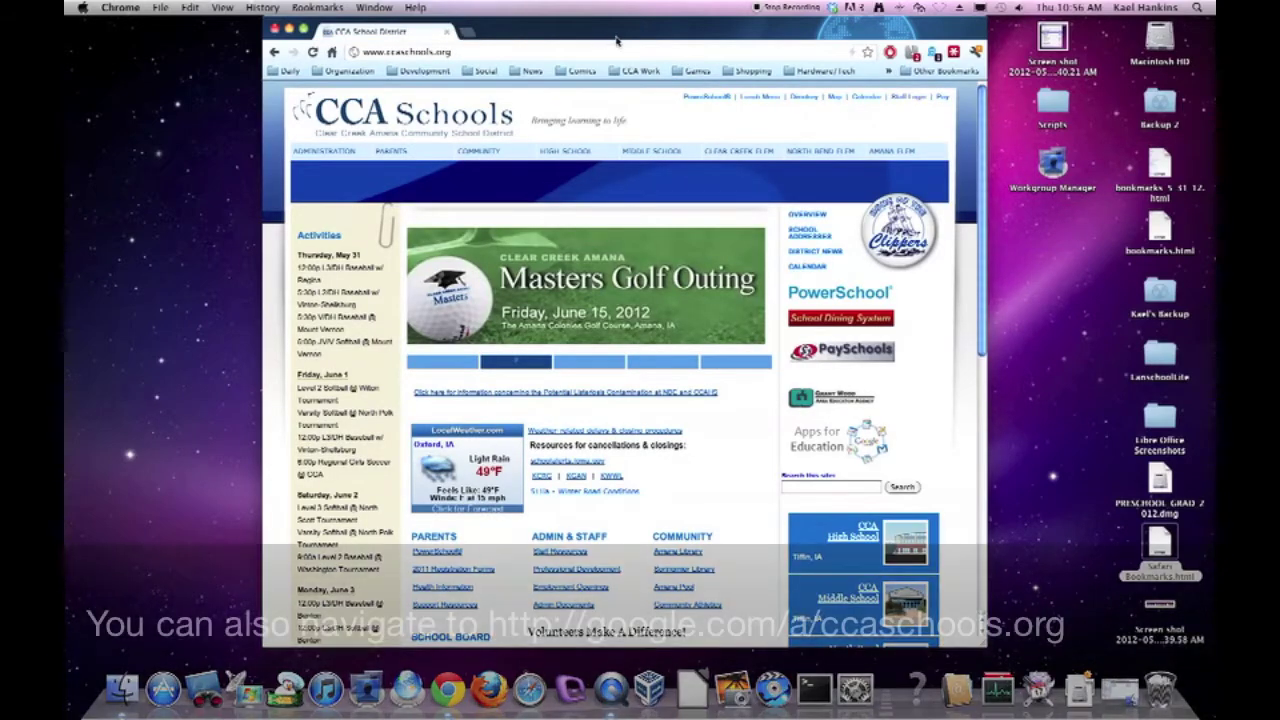
{"action": "left_click", "coordinate": [862, 447]}
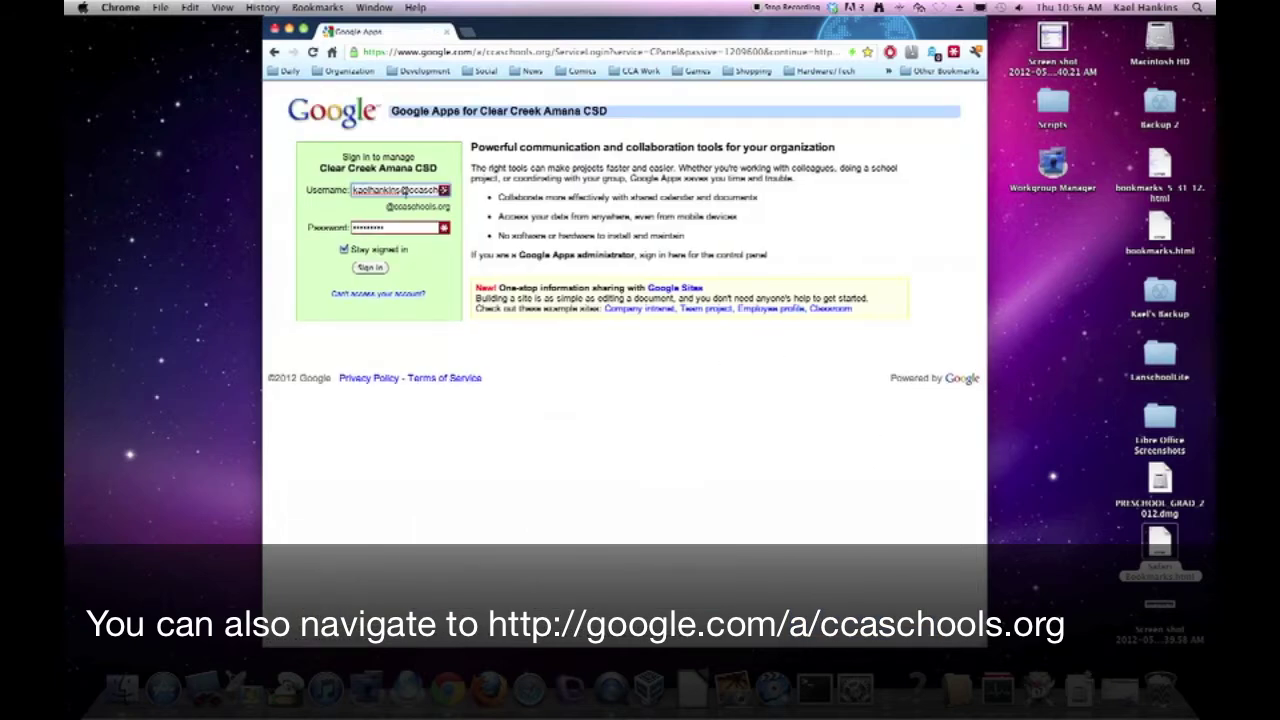
{"action": "left_click_drag", "start_coordinate": [403, 190], "coordinate": [506, 197]}
{"action": "key", "text": "BackSpace"}
{"action": "key", "text": "Tab"}
{"action": "mouse_move", "coordinate": [386, 206]}
{"action": "left_mouse_down"}
{"action": "mouse_move", "coordinate": [454, 206]}
{"action": "mouse_move", "coordinate": [388, 207]}
{"action": "left_mouse_up"}
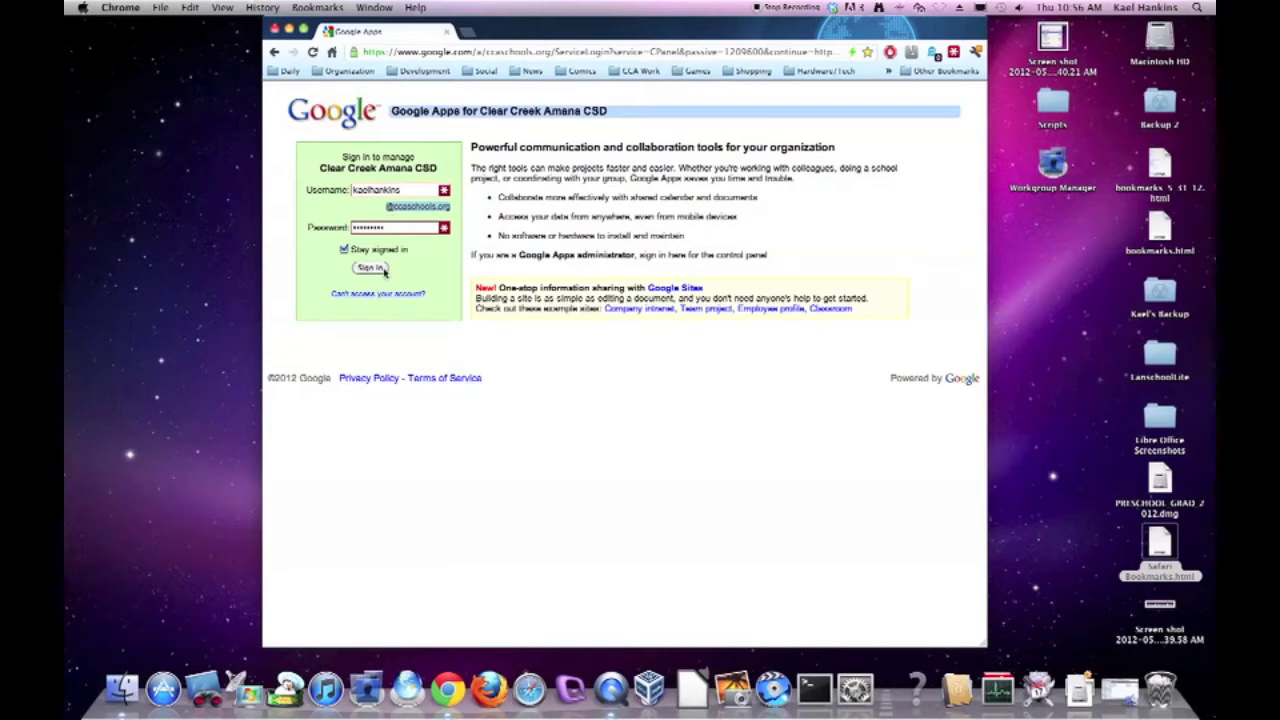
{"action": "left_click", "coordinate": [384, 270]}
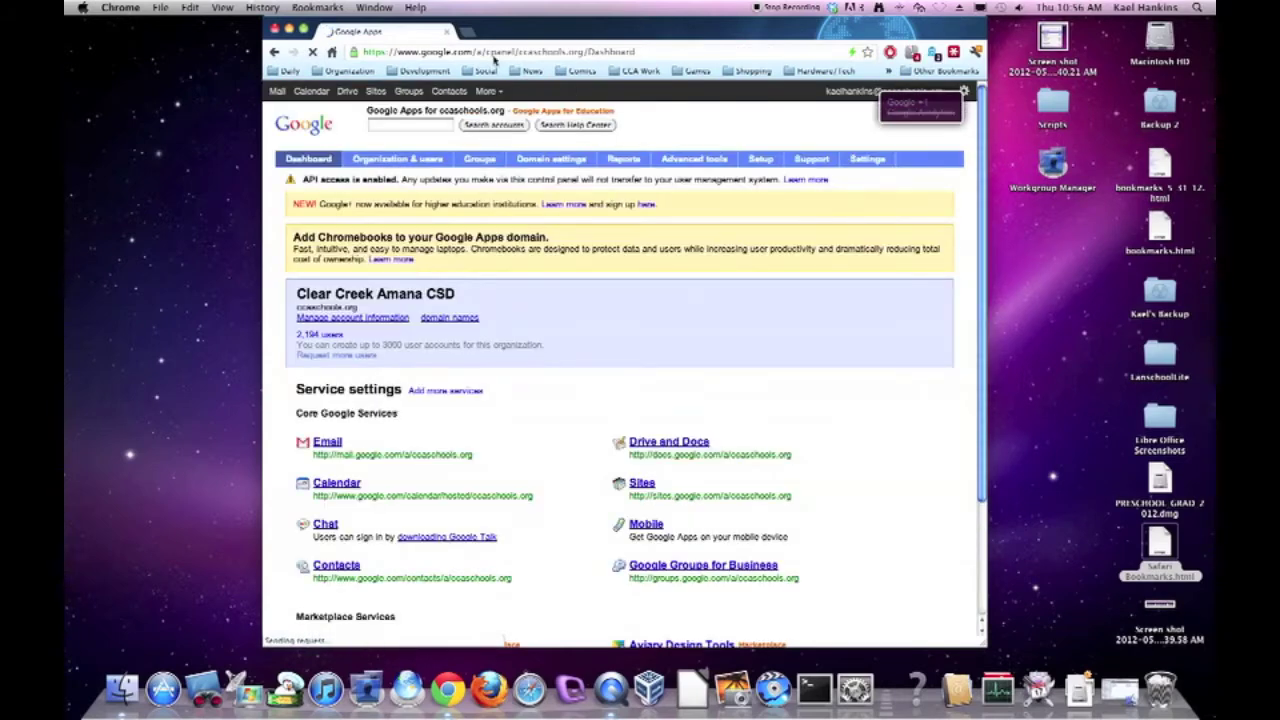
Go to gmail.com and decline LastPass's offer to save the password.
{"action": "left_click", "coordinate": [585, 54]}
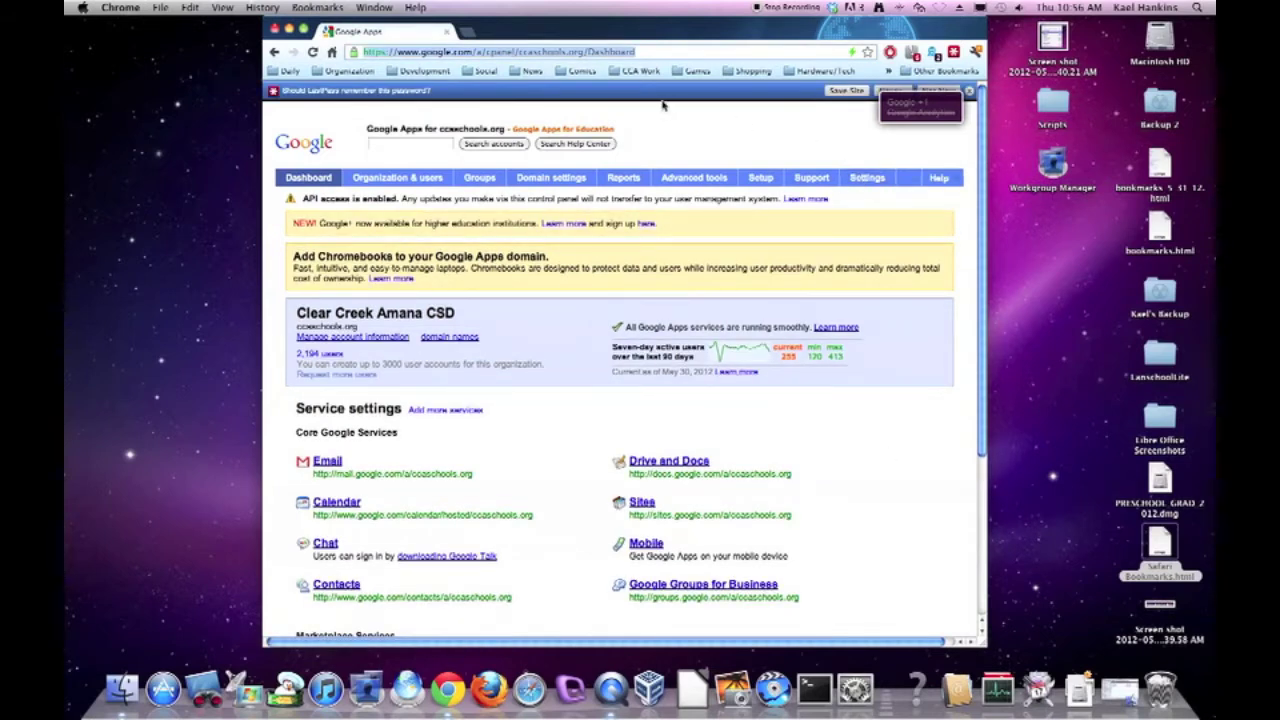
{"action": "type", "text": "gmail.com"}
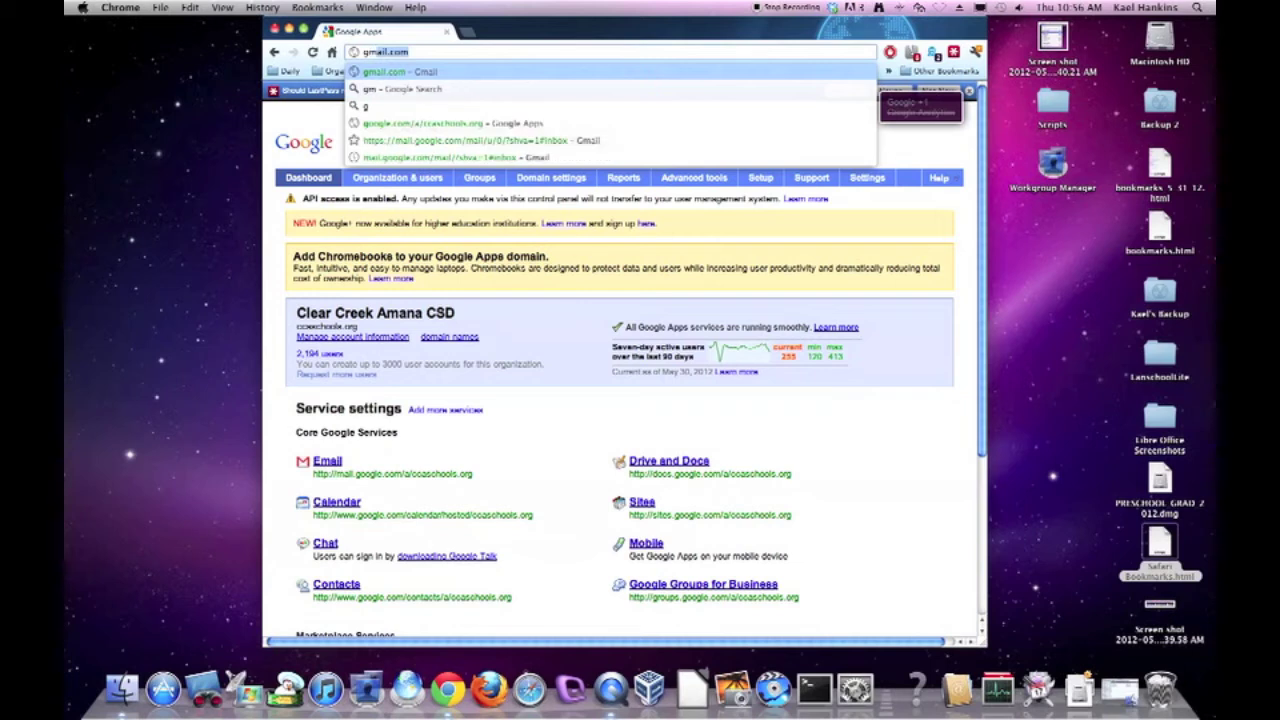
{"action": "key", "text": "Return"}
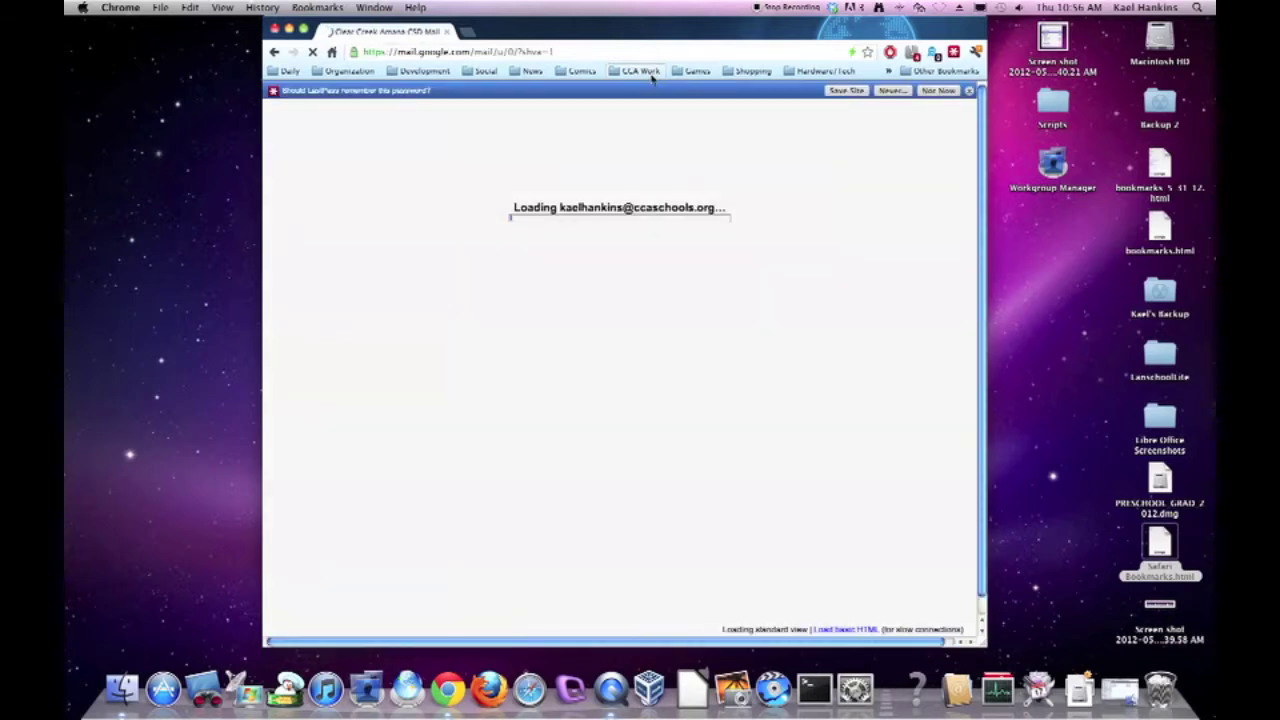
{"action": "left_click", "coordinate": [950, 92]}
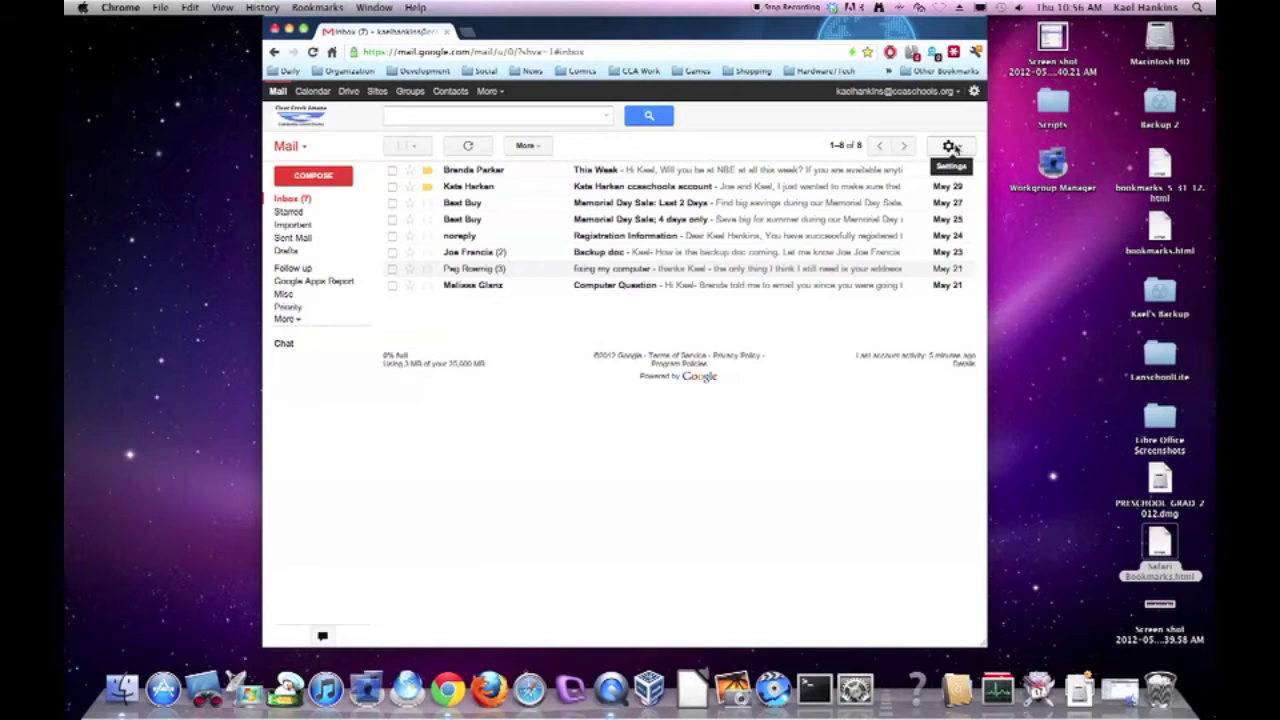
Open Gmail's Accounts settings and start adding another email address you own.
{"action": "left_click", "coordinate": [955, 148]}
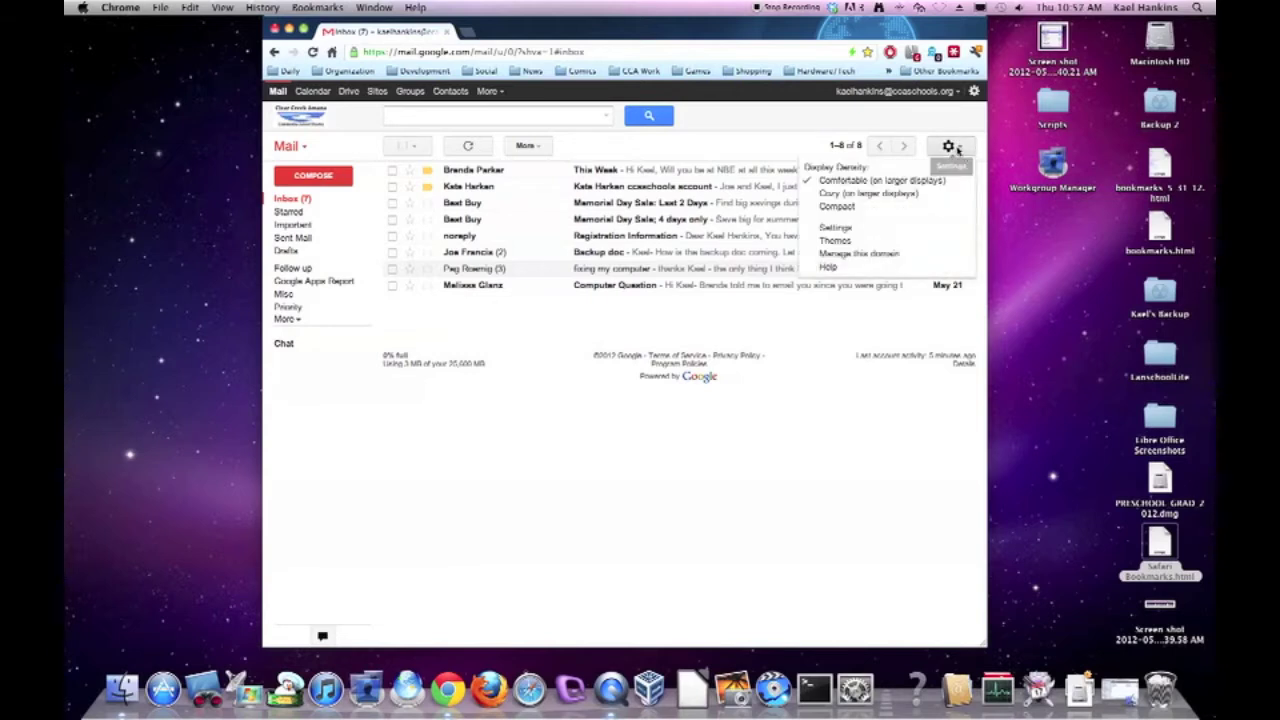
{"action": "left_click", "coordinate": [853, 227]}
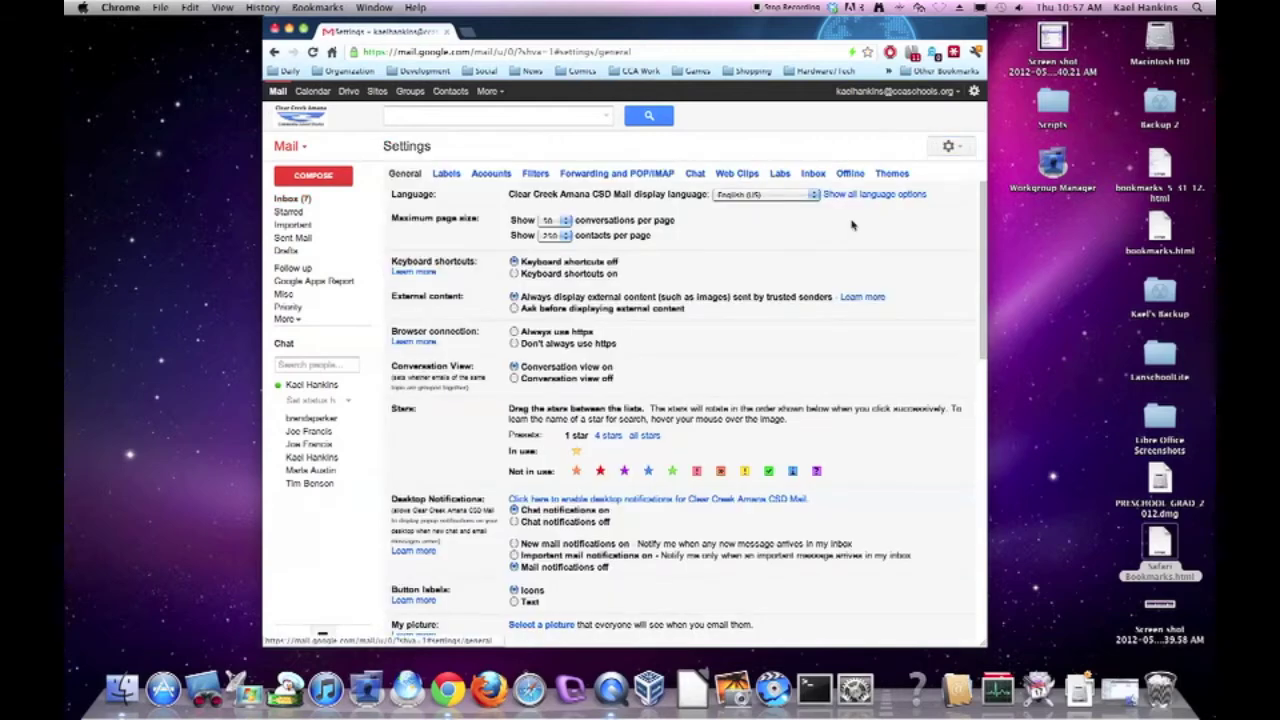
{"action": "left_click", "coordinate": [495, 176]}
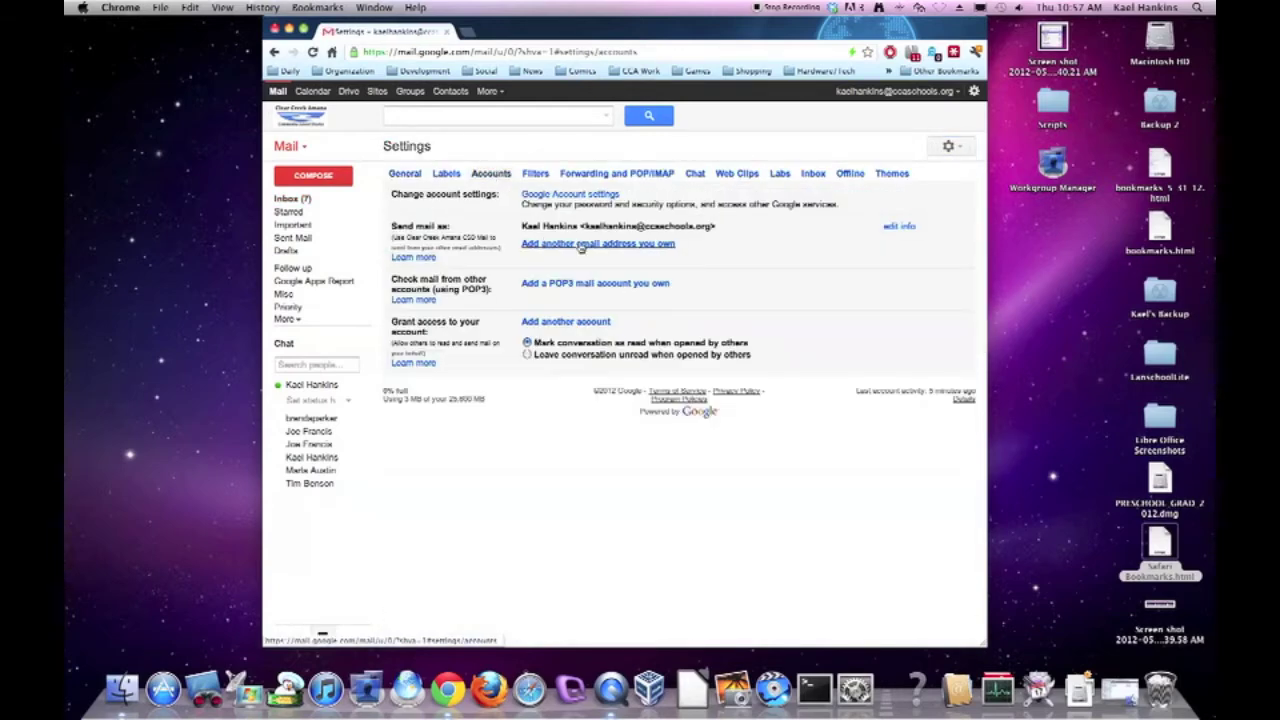
{"action": "left_click", "coordinate": [580, 245]}
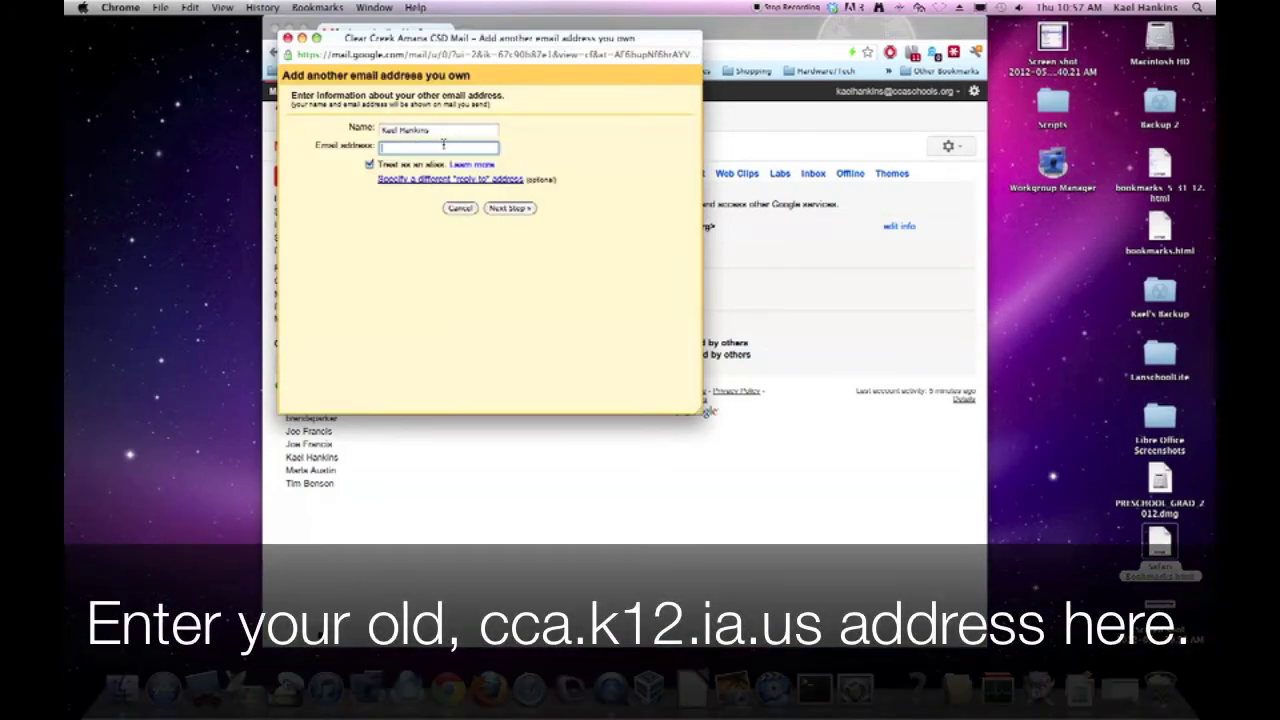
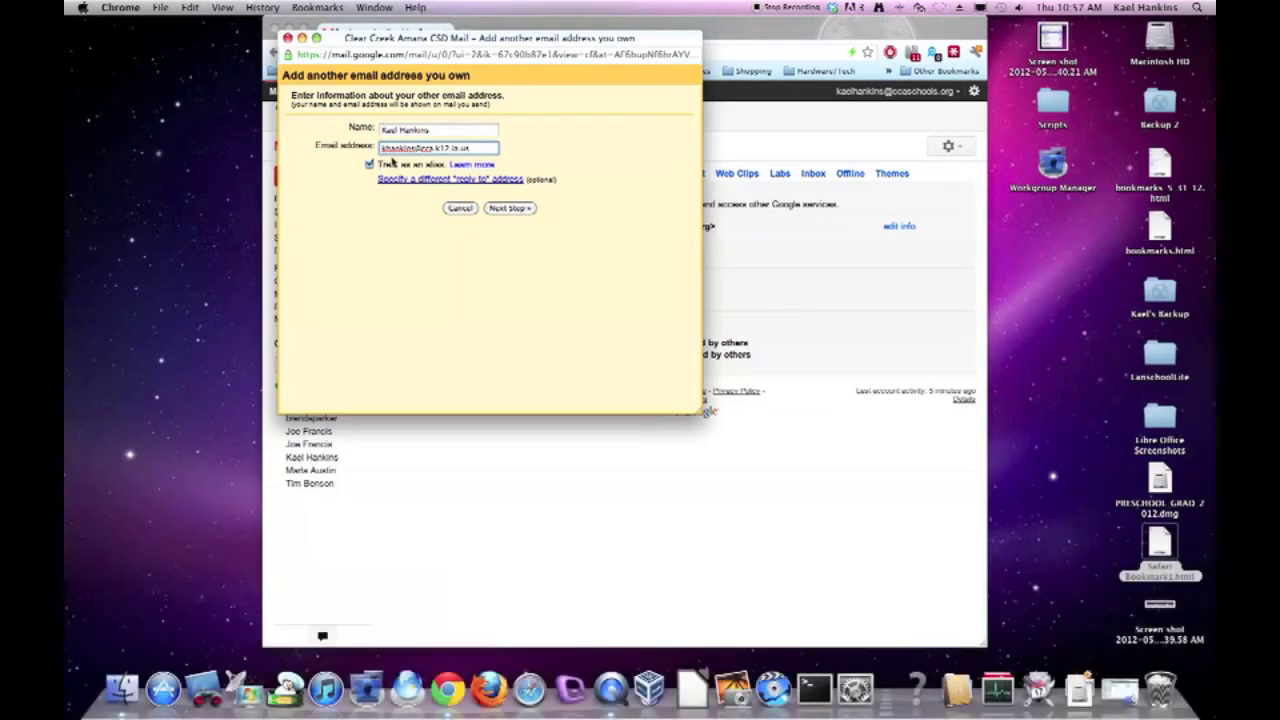
Add the old cca.k12.ia.us address and send a verification email to it.
{"action": "left_click", "coordinate": [512, 209]}
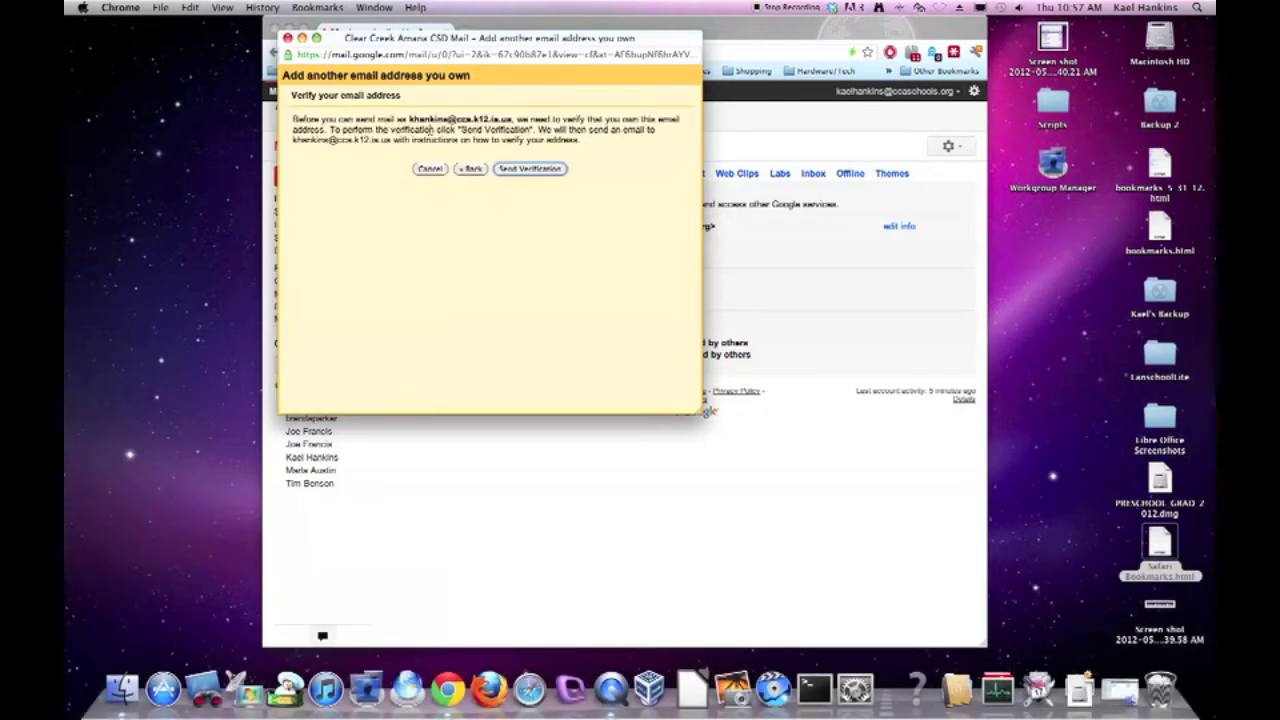
{"action": "left_click_drag", "start_coordinate": [587, 142], "coordinate": [292, 120]}
{"action": "left_click", "coordinate": [595, 144]}
{"action": "left_click", "coordinate": [534, 170]}
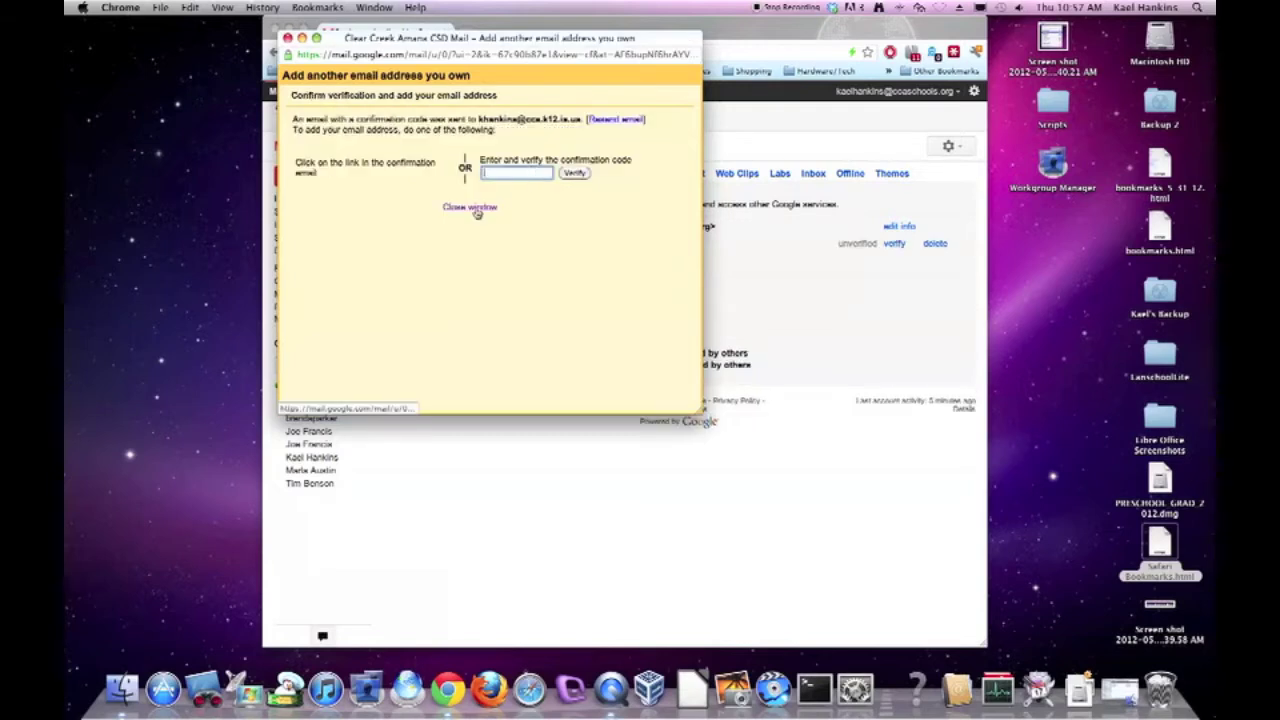
{"action": "left_click", "coordinate": [462, 207]}
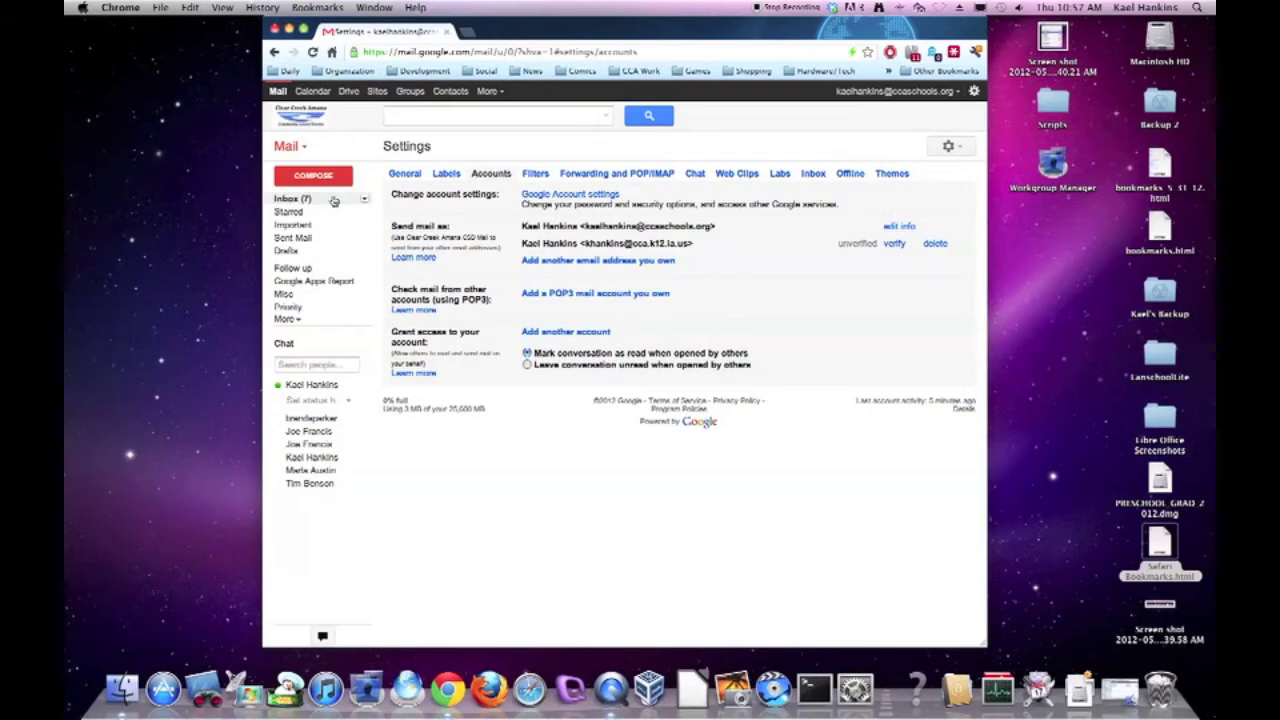
Open the confirmation email in the refreshed inbox and follow its link to confirm the address.
{"action": "left_click", "coordinate": [334, 201]}
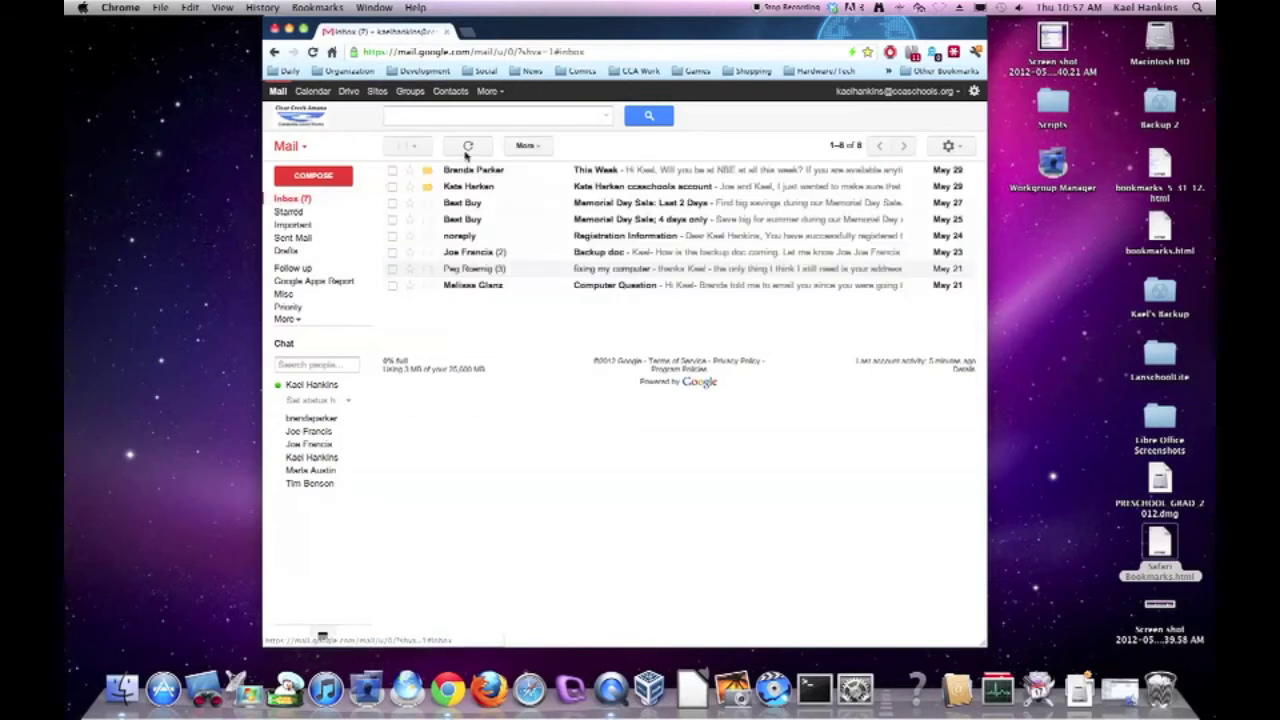
{"action": "left_click", "coordinate": [469, 147]}
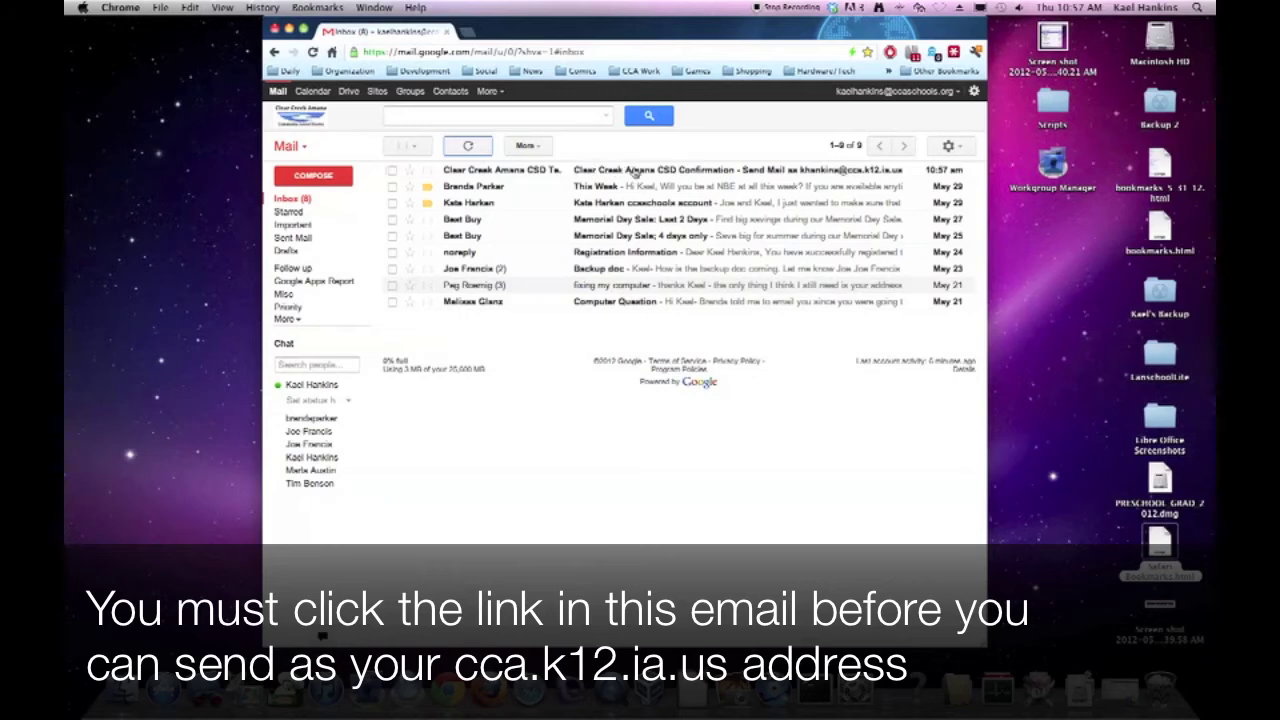
{"action": "left_click", "coordinate": [652, 172]}
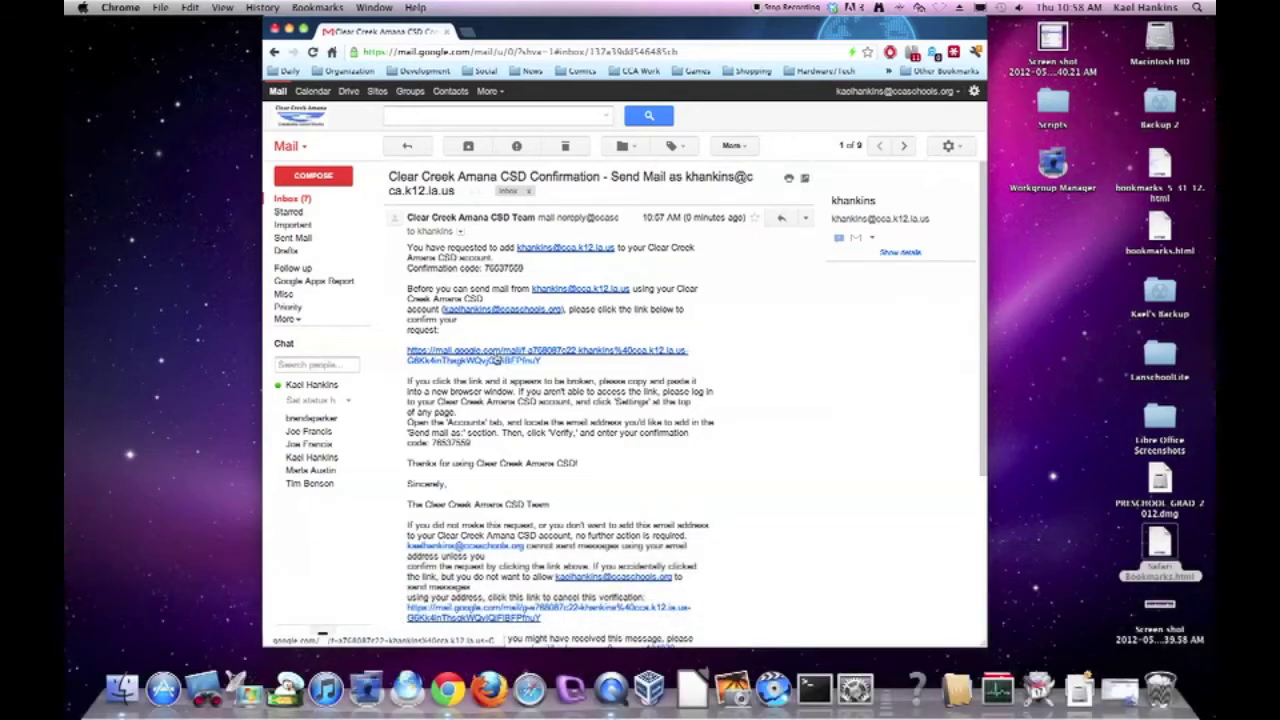
{"action": "left_click", "coordinate": [495, 359]}
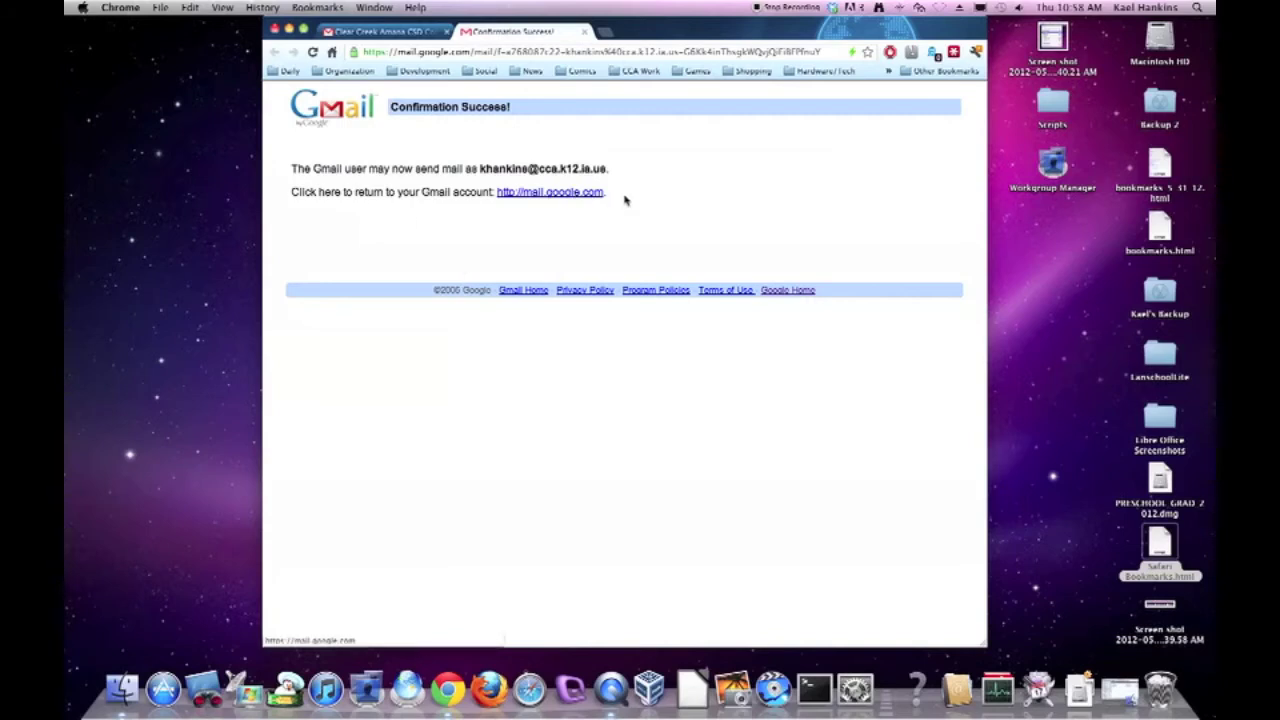
{"action": "left_click_drag", "start_coordinate": [626, 197], "coordinate": [279, 160]}
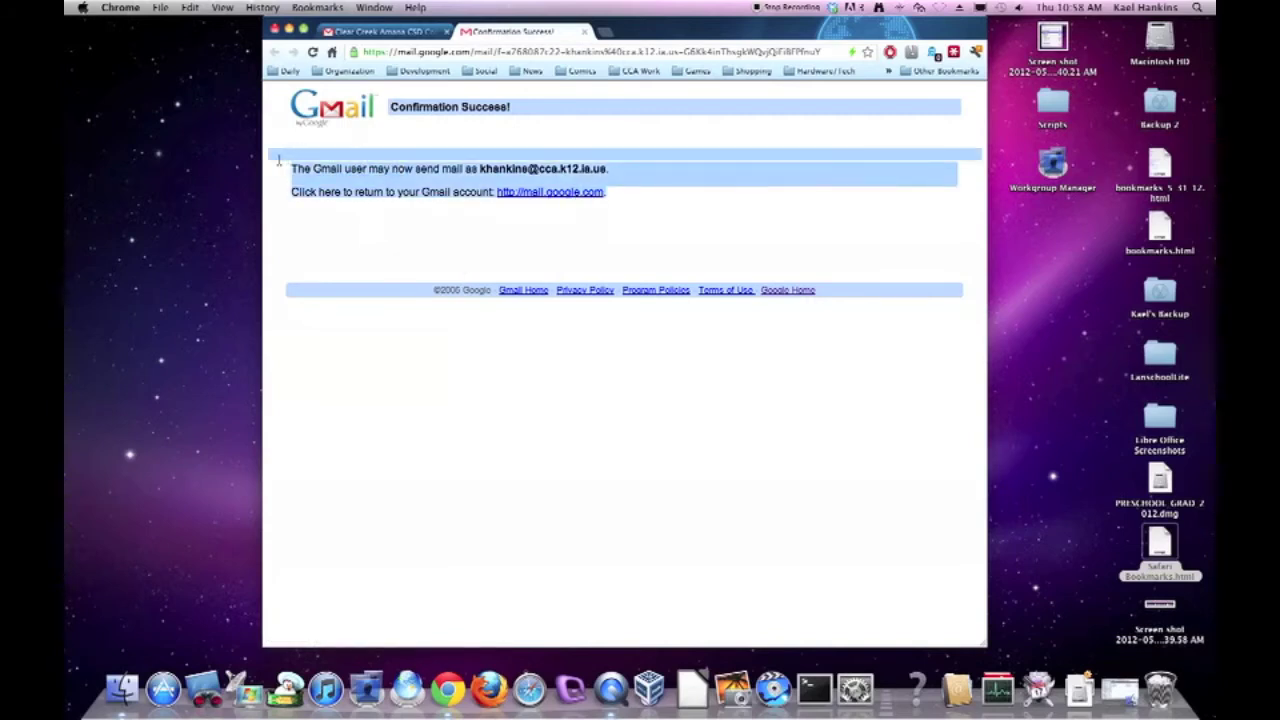
{"action": "left_click", "coordinate": [419, 212]}
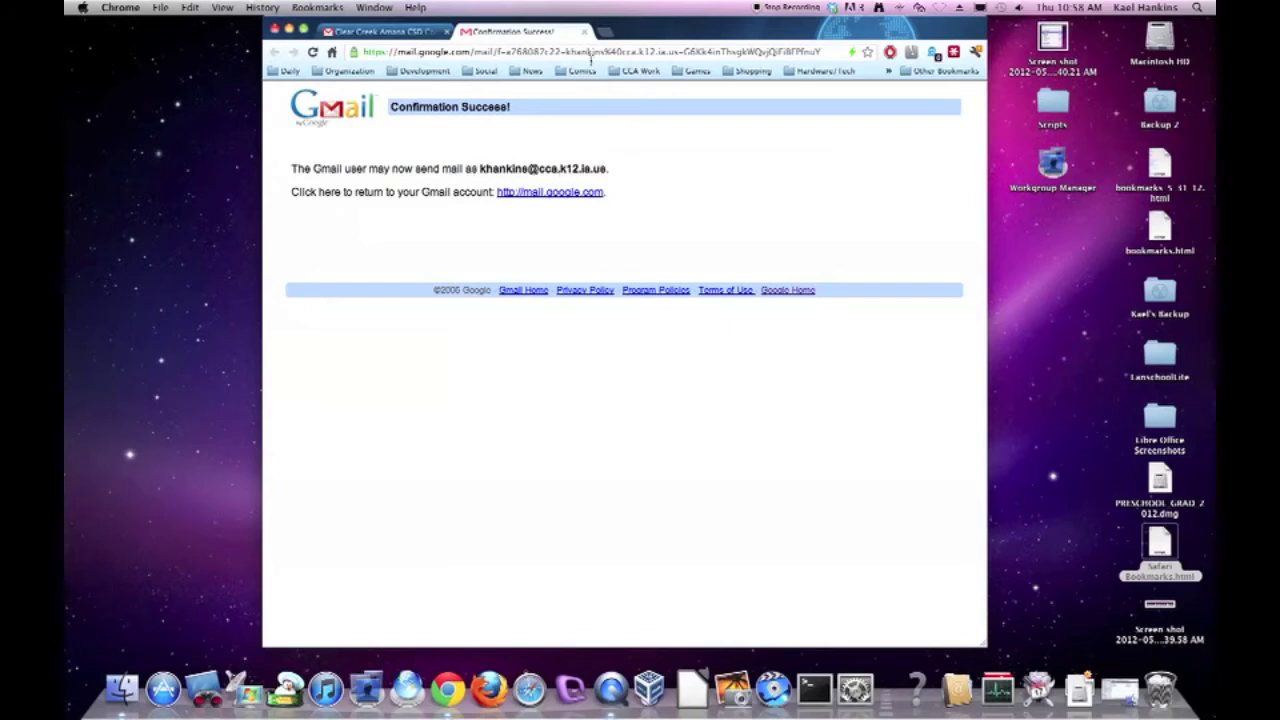
{"action": "left_click", "coordinate": [586, 33]}
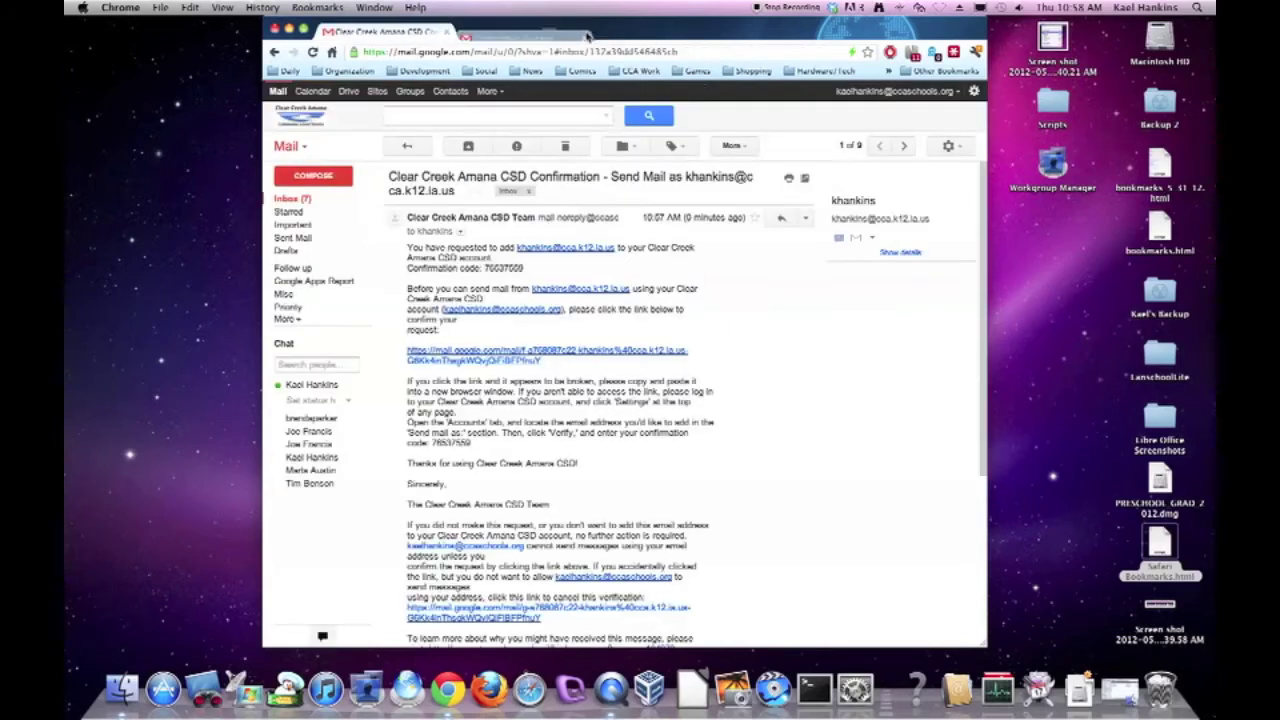
Try composing a new message, including in a separate window, then return to the inbox.
{"action": "left_click", "coordinate": [318, 178]}
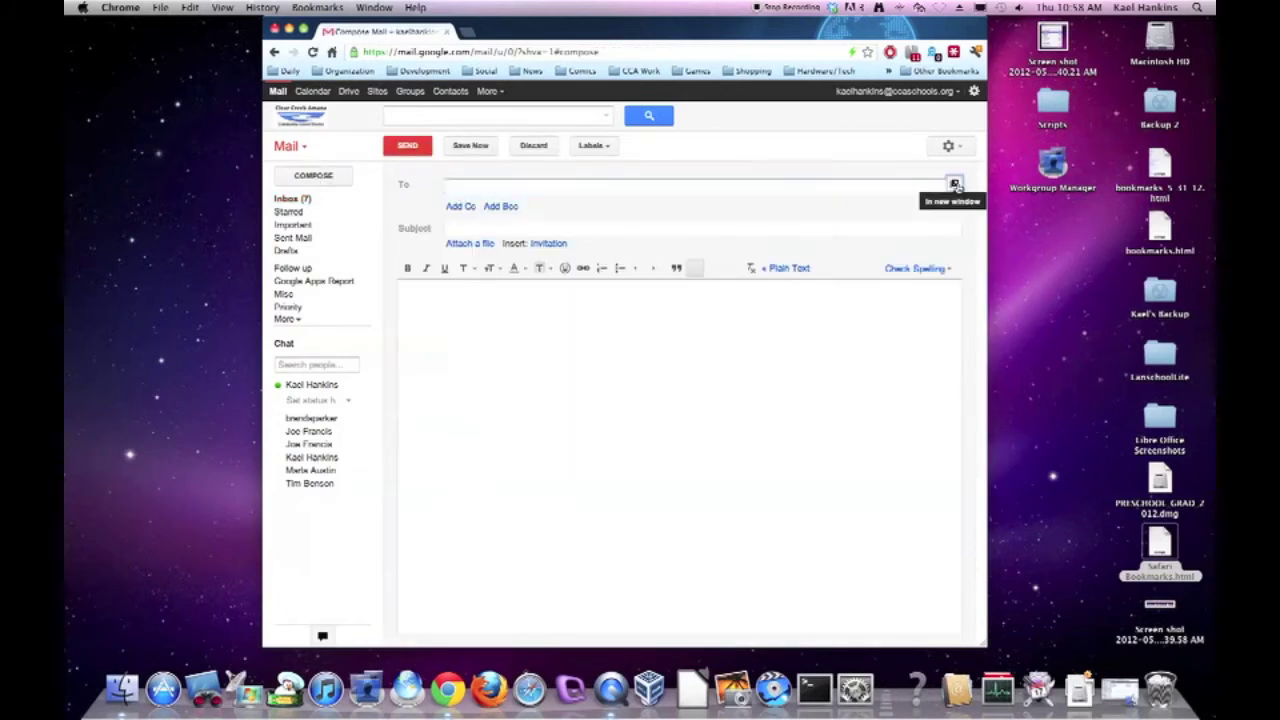
{"action": "left_click", "coordinate": [953, 184]}
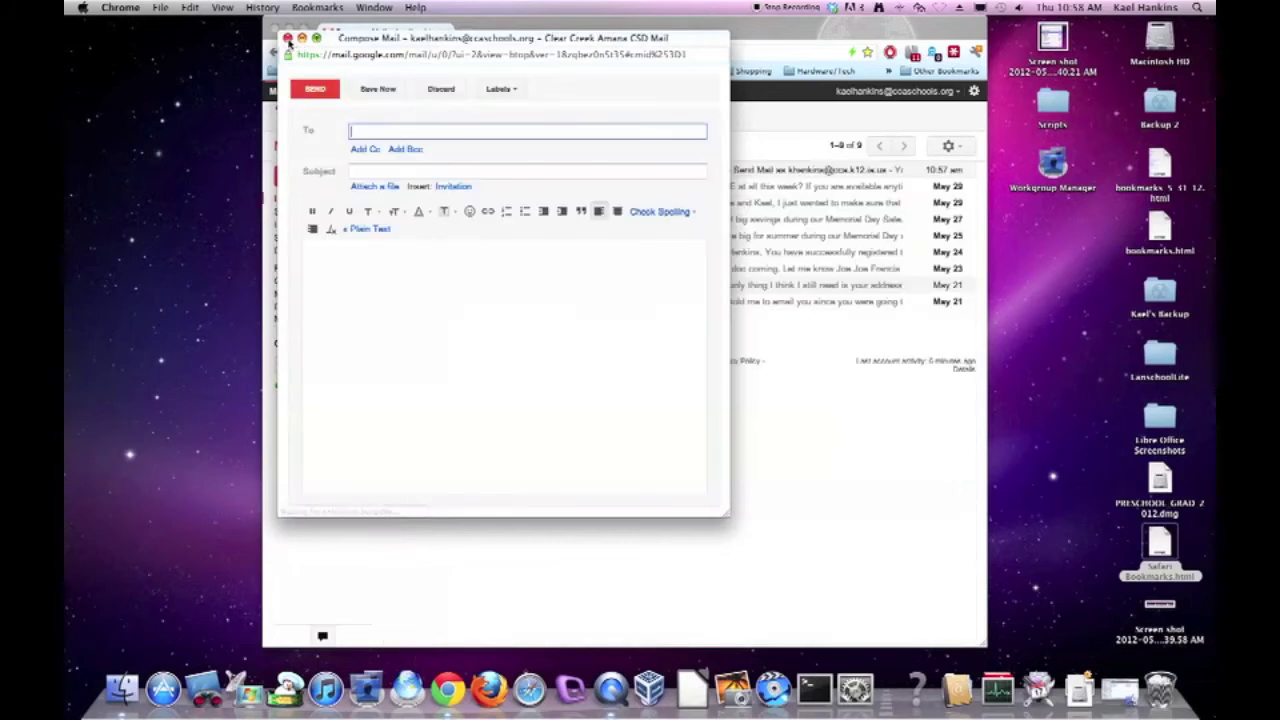
{"action": "left_click", "coordinate": [287, 37]}
{"action": "left_click", "coordinate": [305, 178]}
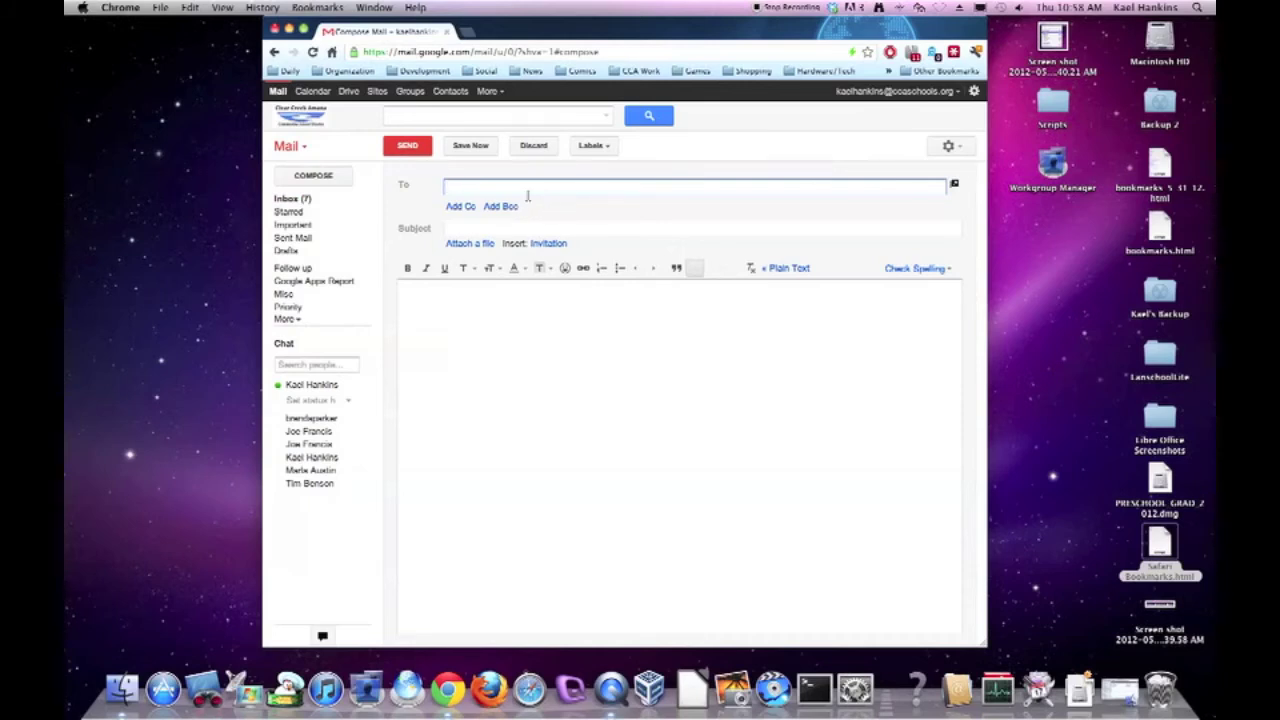
{"action": "left_click", "coordinate": [292, 199]}
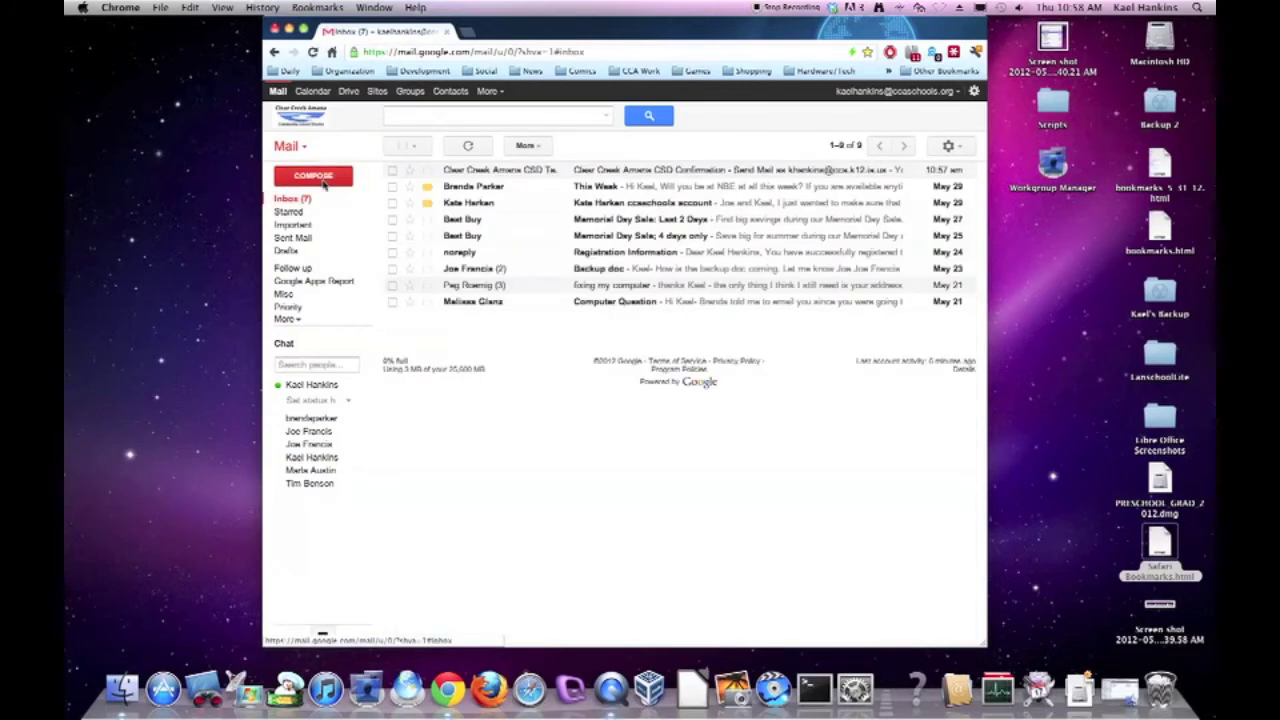
Check the Accounts settings for the confirmed address, then go back to the inbox.
{"action": "left_click", "coordinate": [947, 148]}
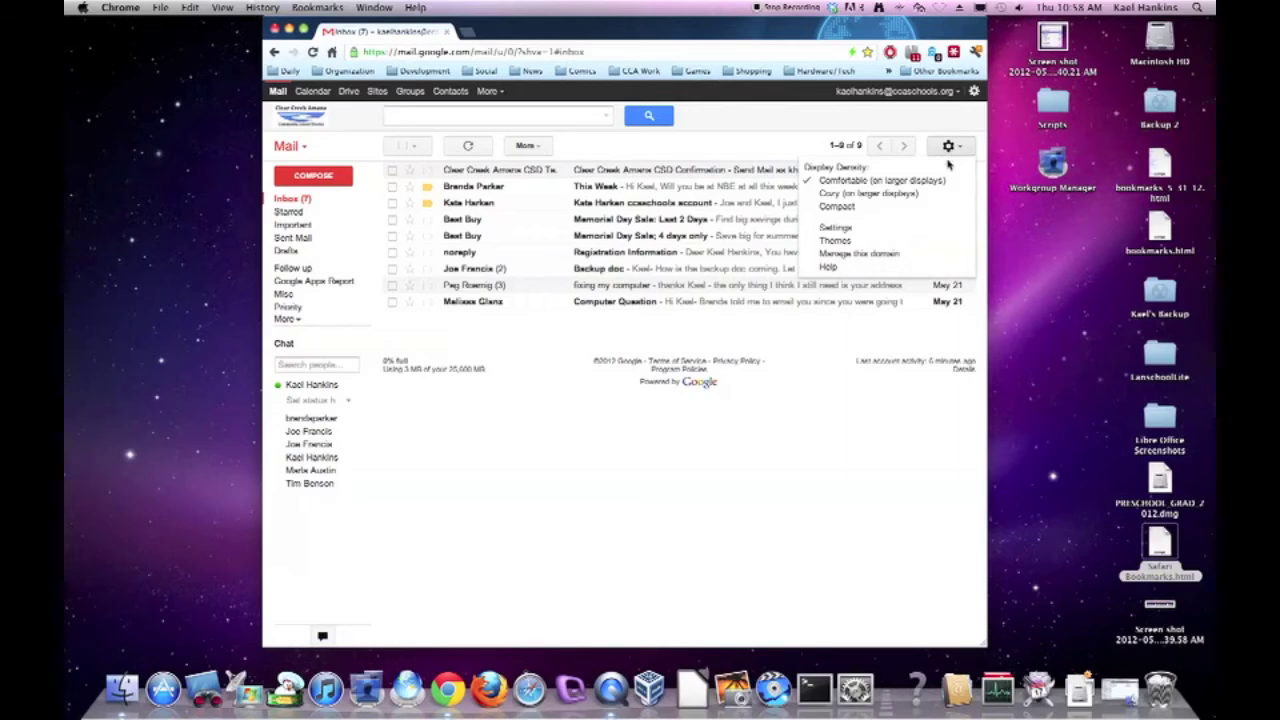
{"action": "left_click", "coordinate": [858, 233]}
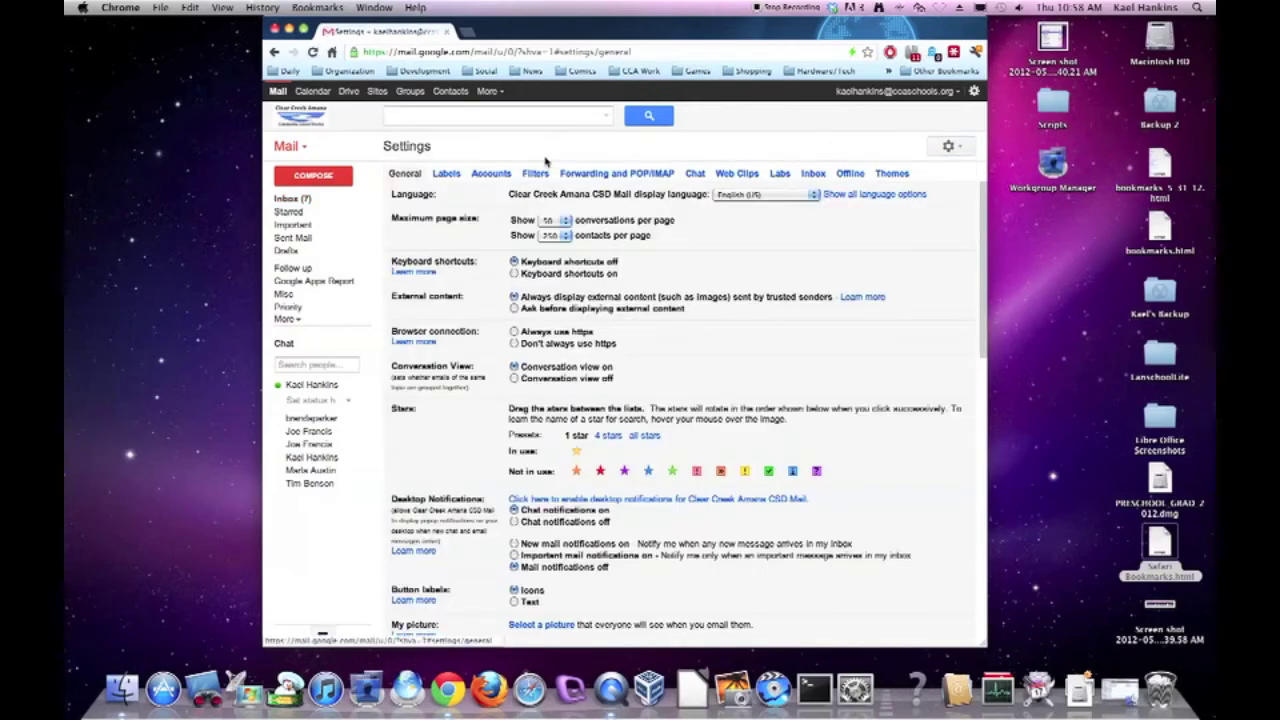
{"action": "left_click", "coordinate": [483, 175]}
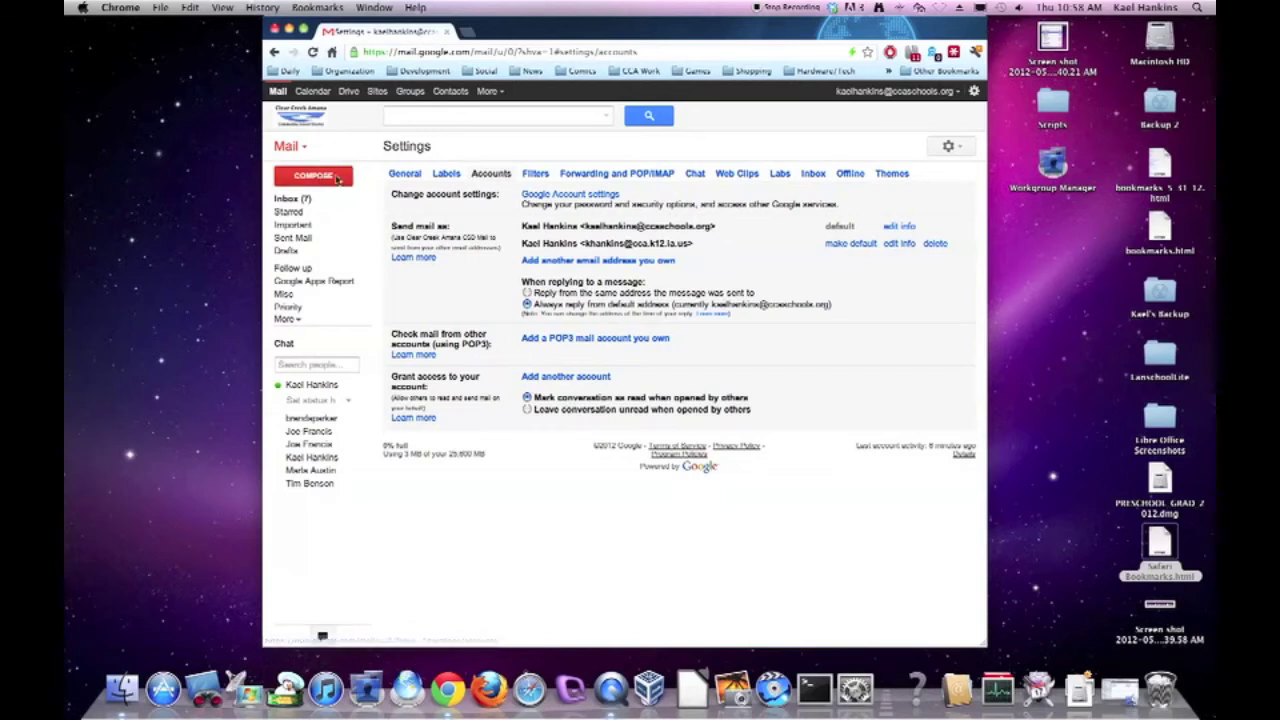
{"action": "left_click", "coordinate": [296, 199]}
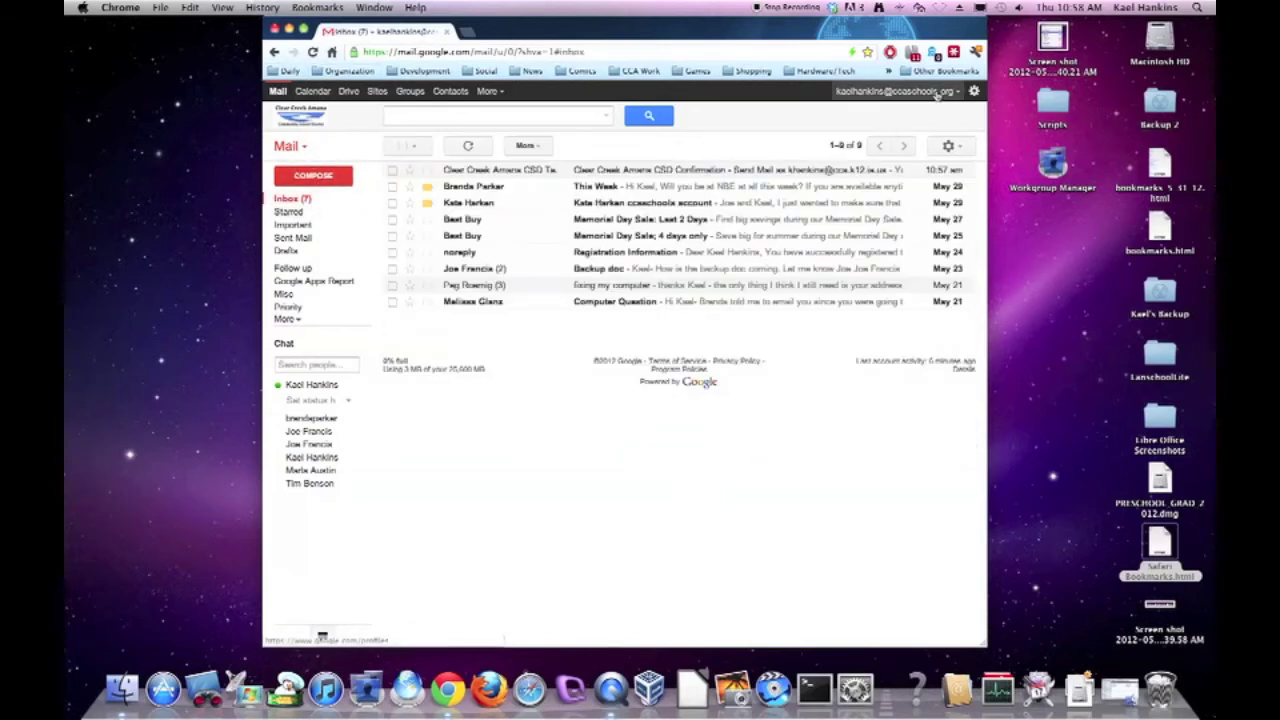
Sign out of the Gmail account and sign back in.
{"action": "left_click", "coordinate": [898, 91]}
{"action": "left_click", "coordinate": [943, 210]}
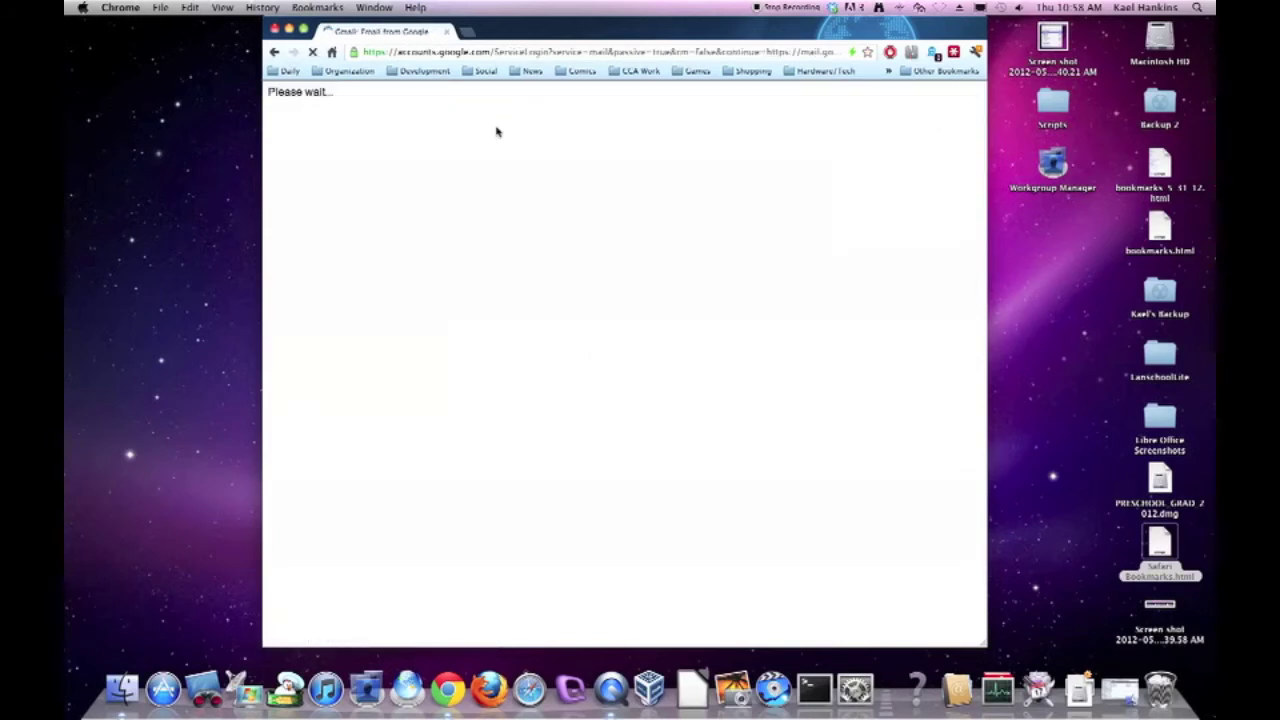
{"action": "left_click", "coordinate": [766, 299]}
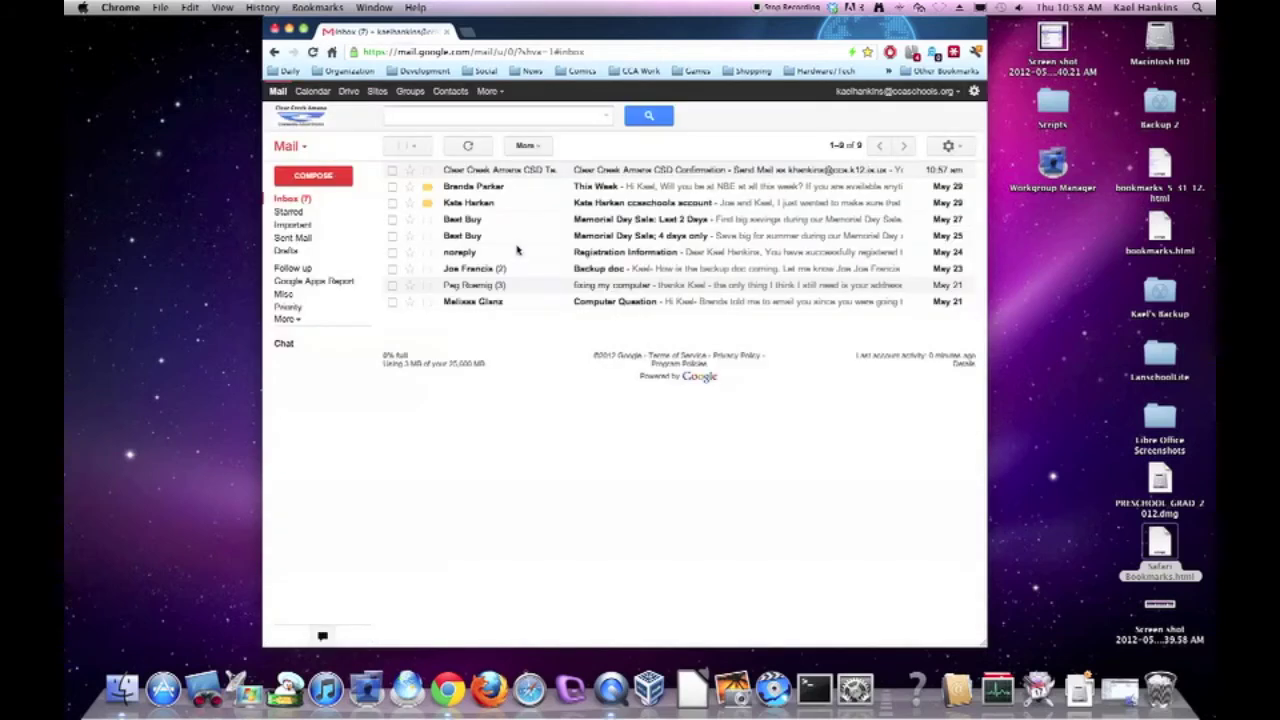
In a new message, set From to the old cca.k12.ia.us address, then back to ccaschools.org.
{"action": "left_click", "coordinate": [347, 178]}
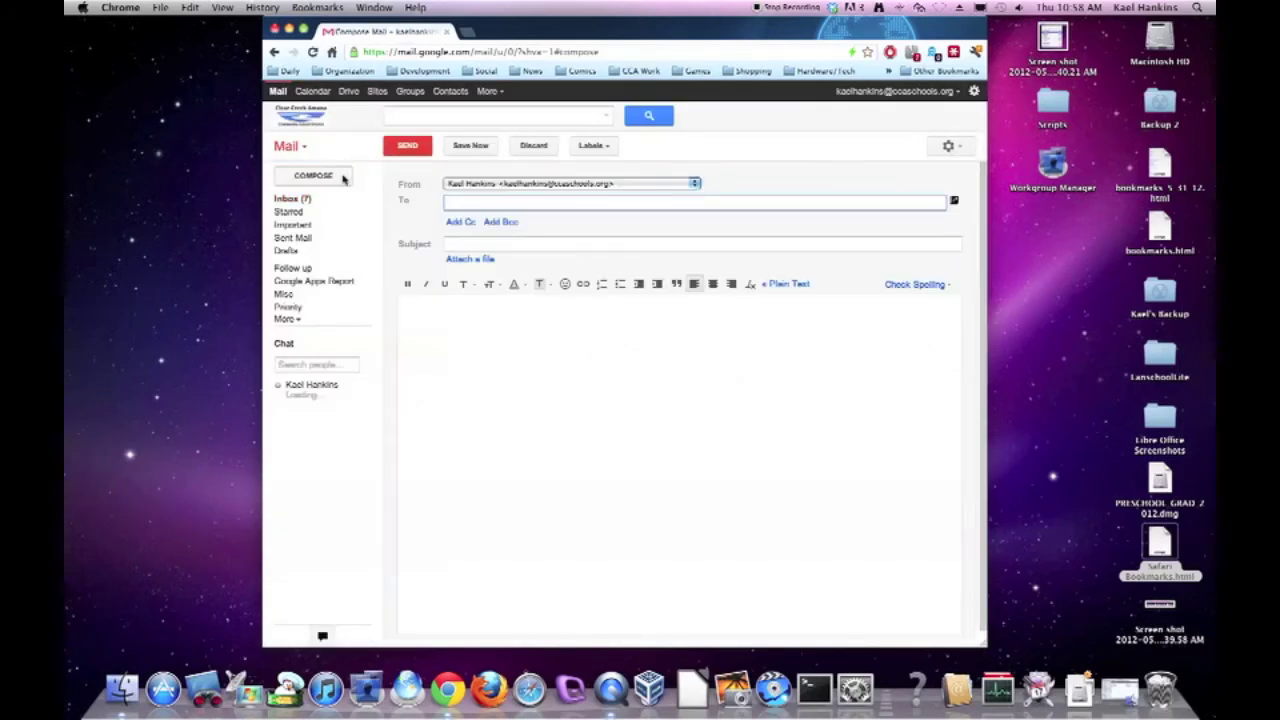
{"action": "left_click", "coordinate": [490, 185]}
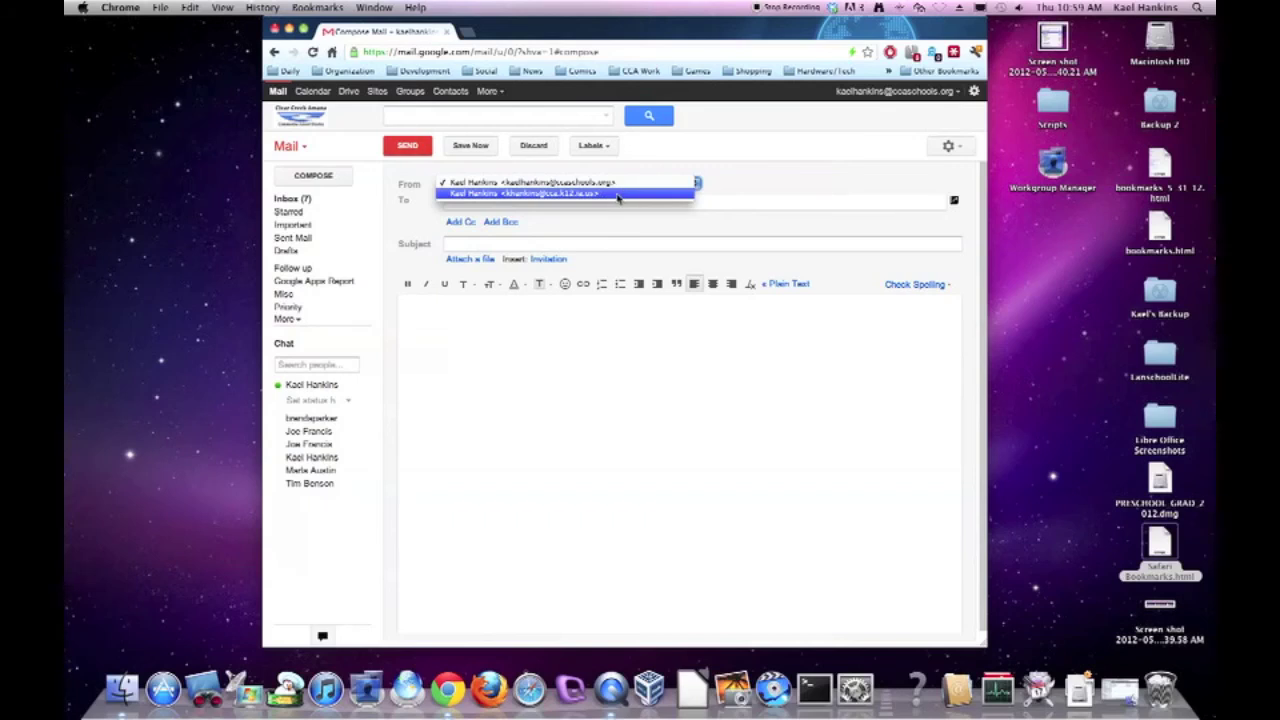
{"action": "left_click", "coordinate": [618, 194]}
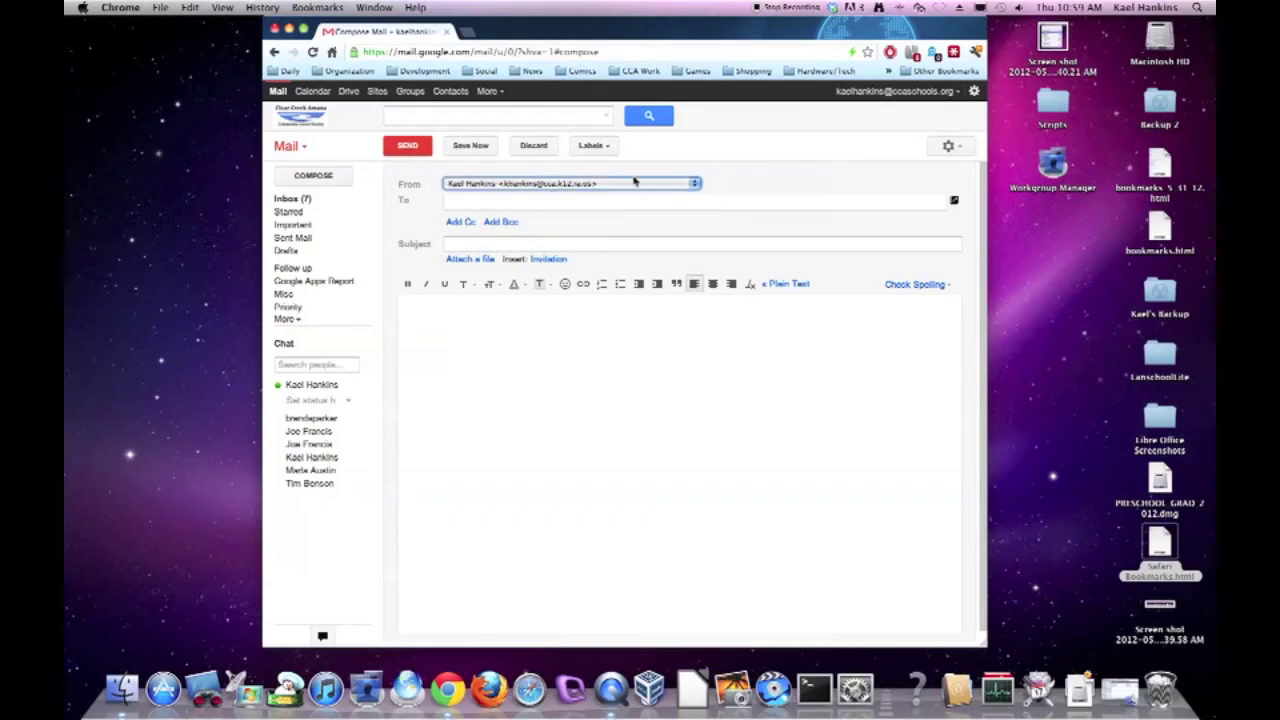
{"action": "left_click", "coordinate": [634, 182]}
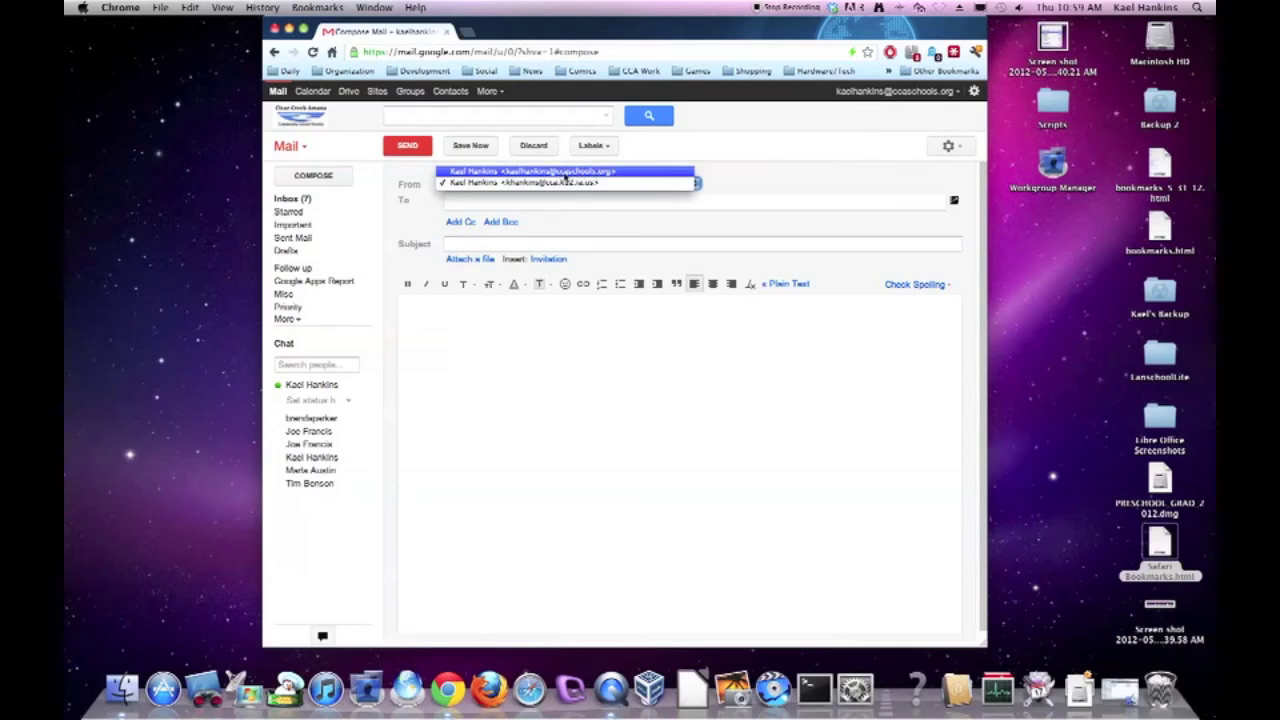
{"action": "left_click", "coordinate": [606, 174]}
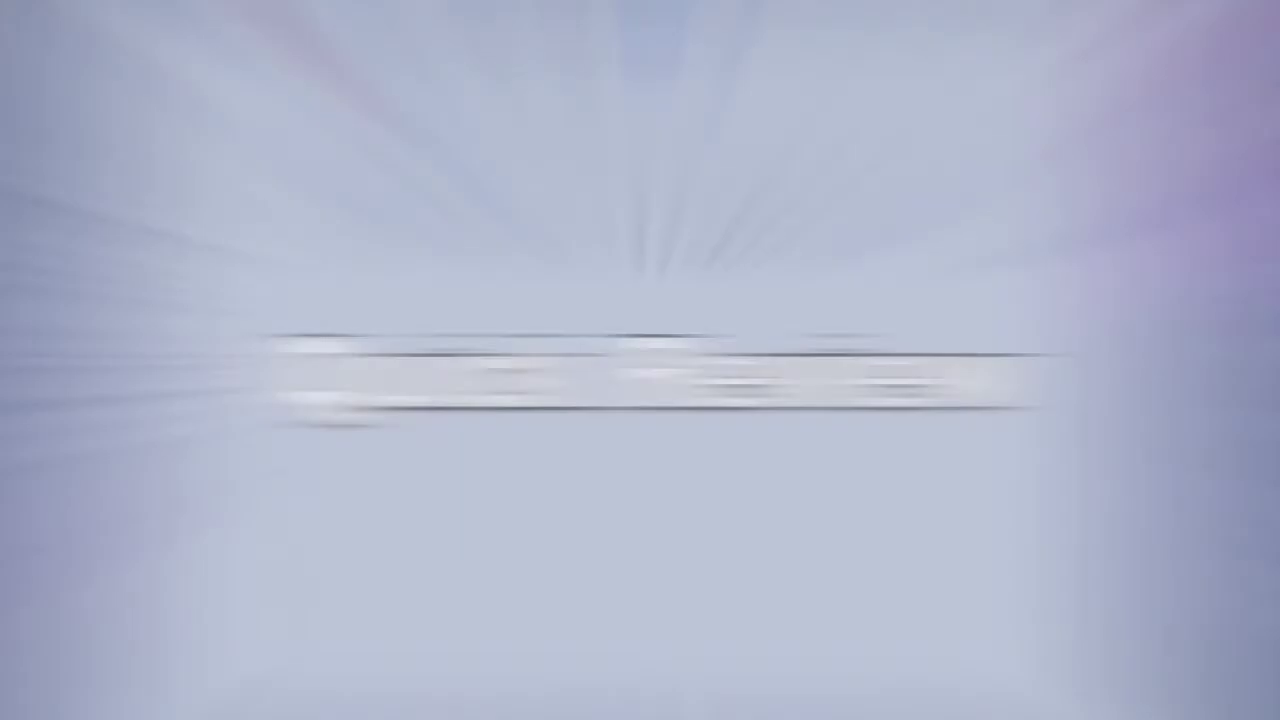